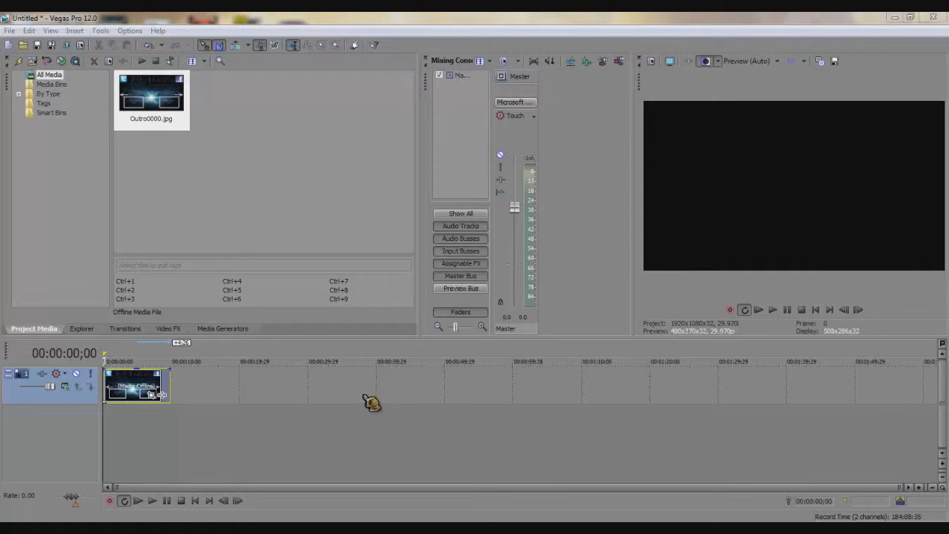
right_click(68, 437)
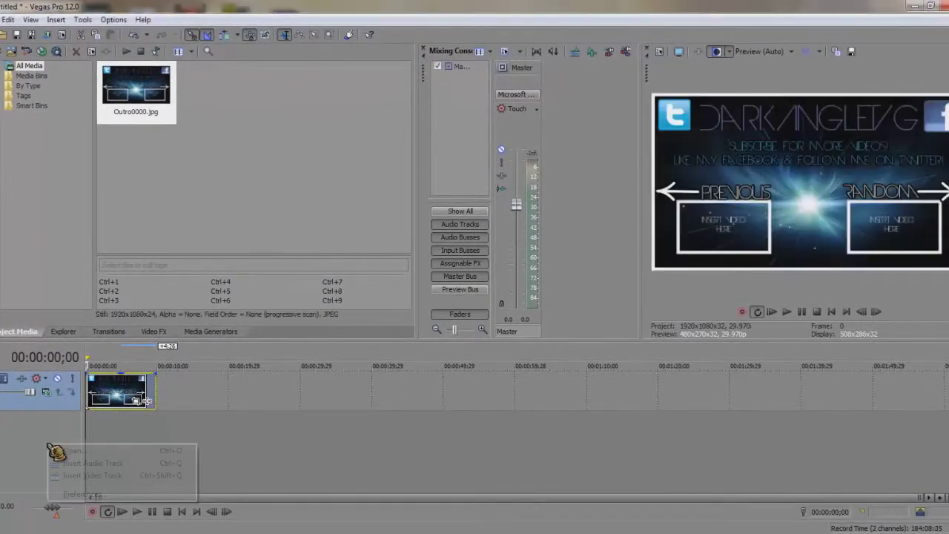
click(343, 431)
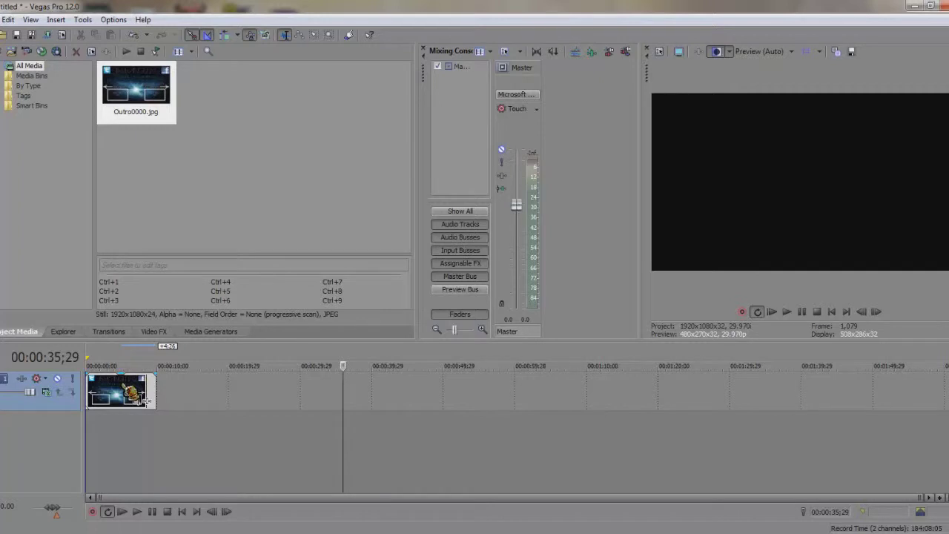
drag(146, 401, 147, 402)
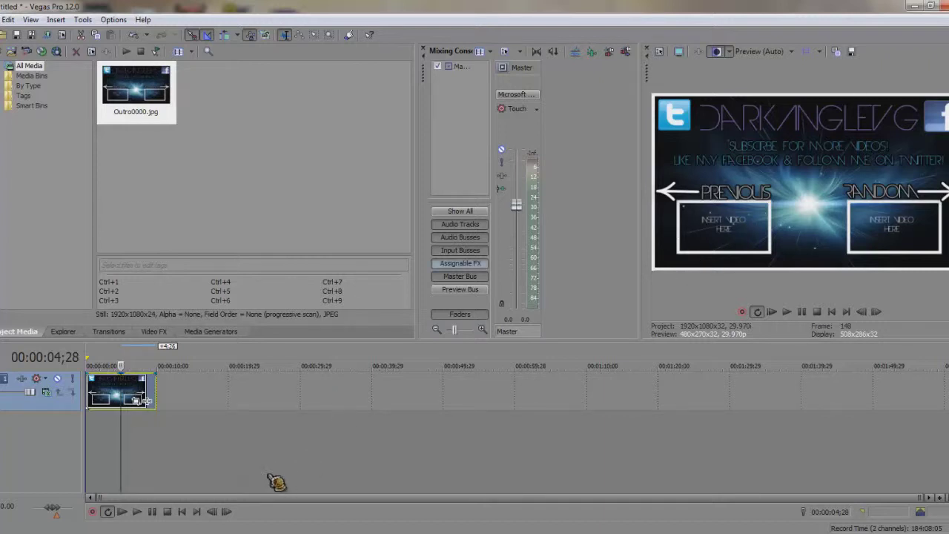
right_click(30, 453)
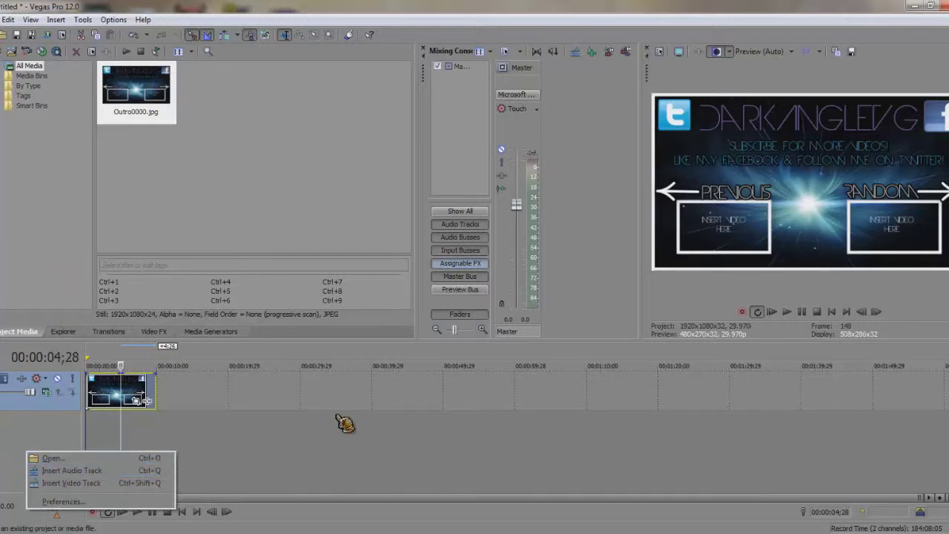
click(54, 435)
Step: Insert one audio track and two video tracks above the outro image's track
right_click(39, 444)
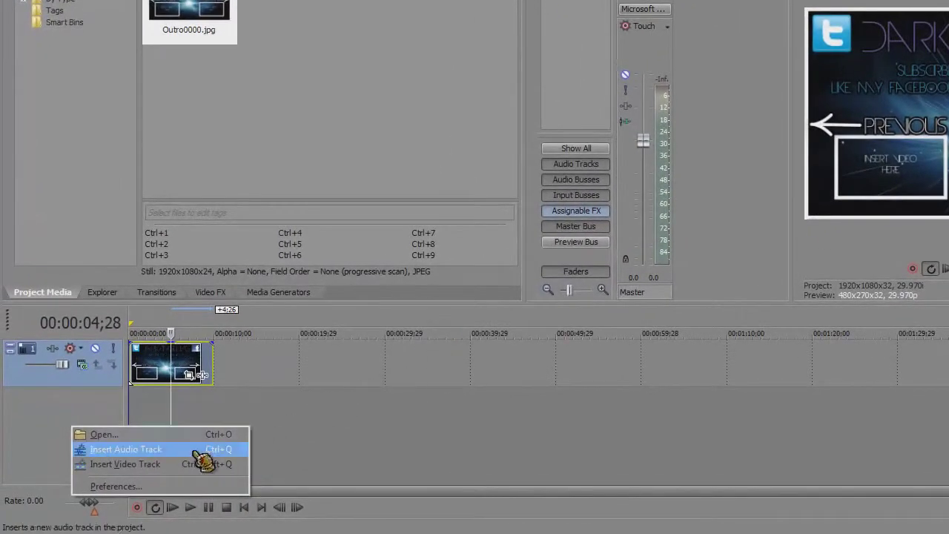
click(192, 449)
right_click(80, 436)
right_click(21, 464)
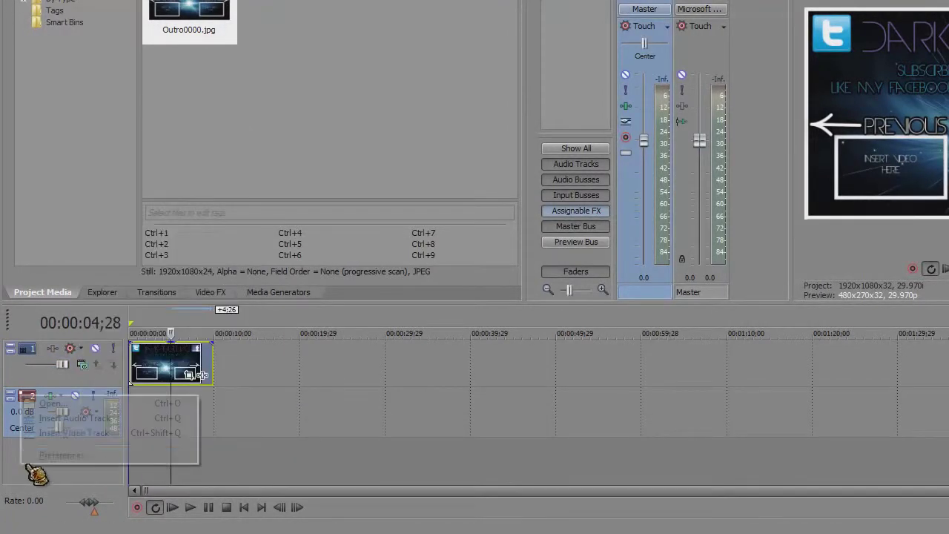
click(75, 434)
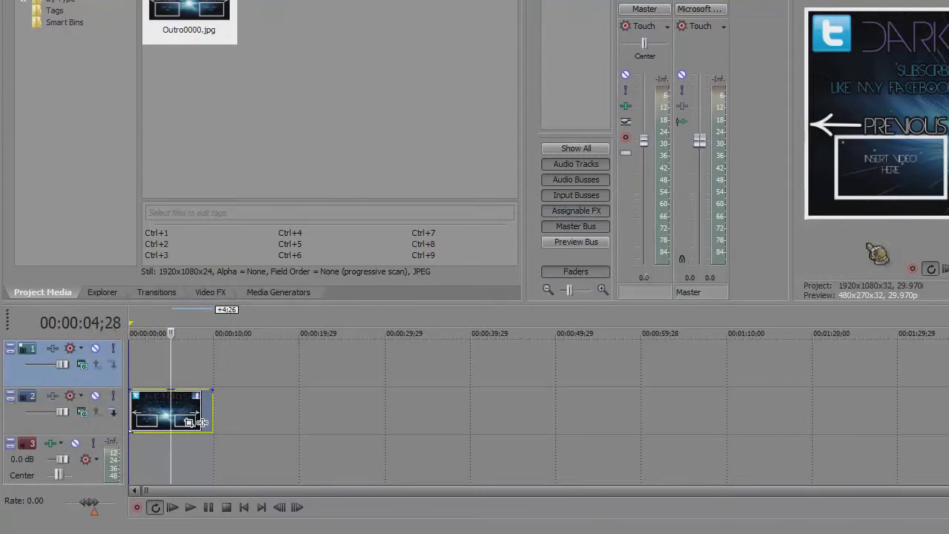
right_click(86, 497)
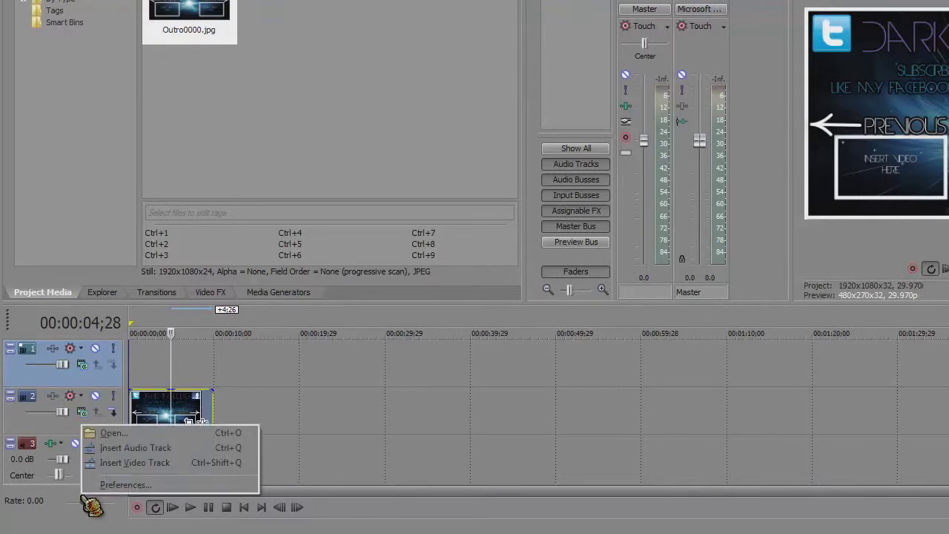
click(111, 462)
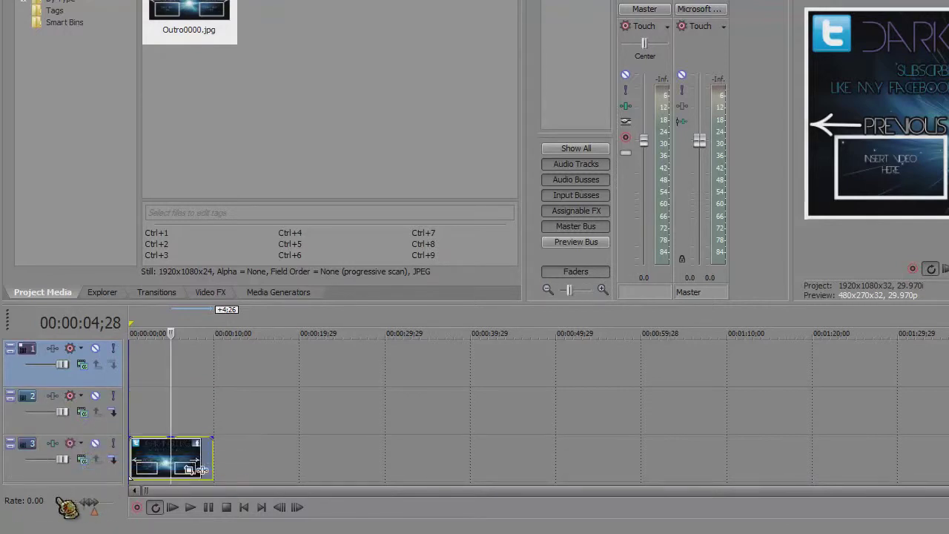
right_click(65, 504)
click(87, 463)
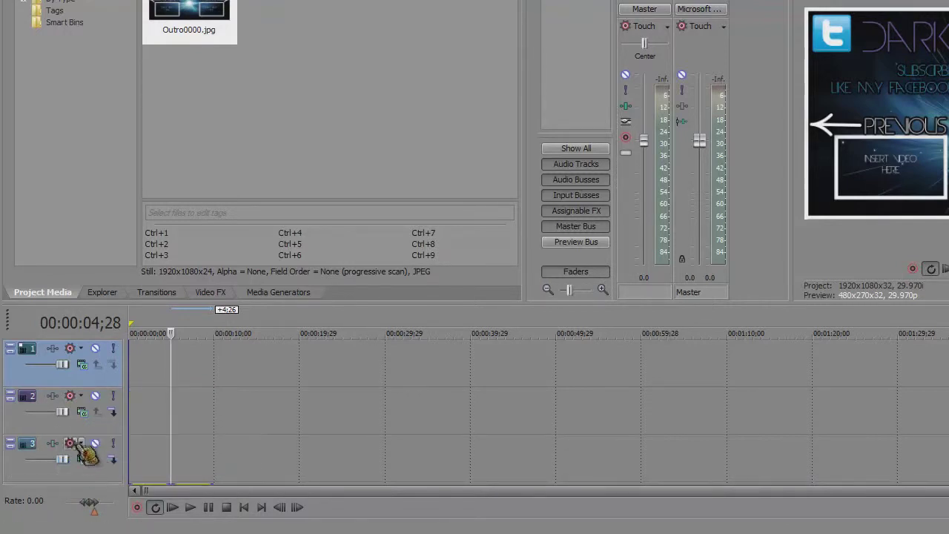
right_click(52, 477)
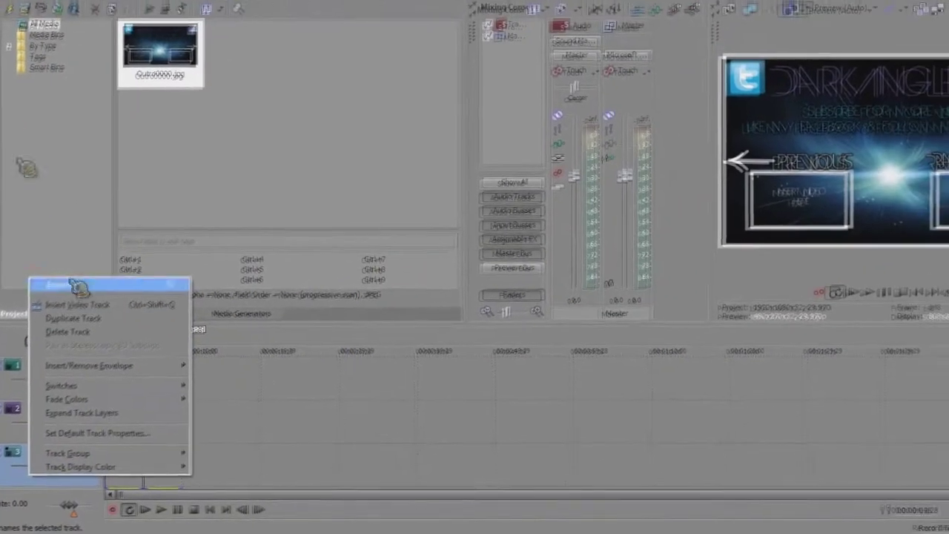
click(12, 21)
click(25, 37)
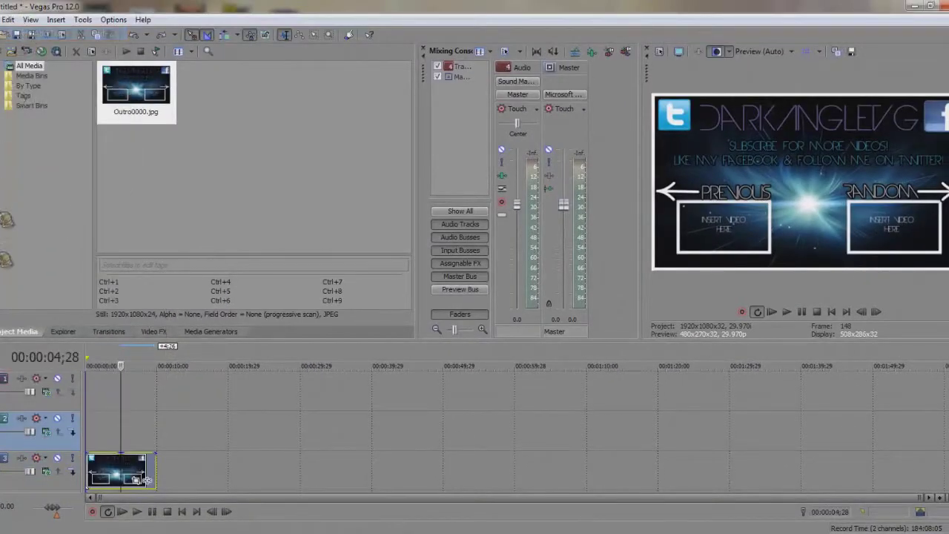
Step: Insert a second audio track below the existing tracks
right_click(19, 502)
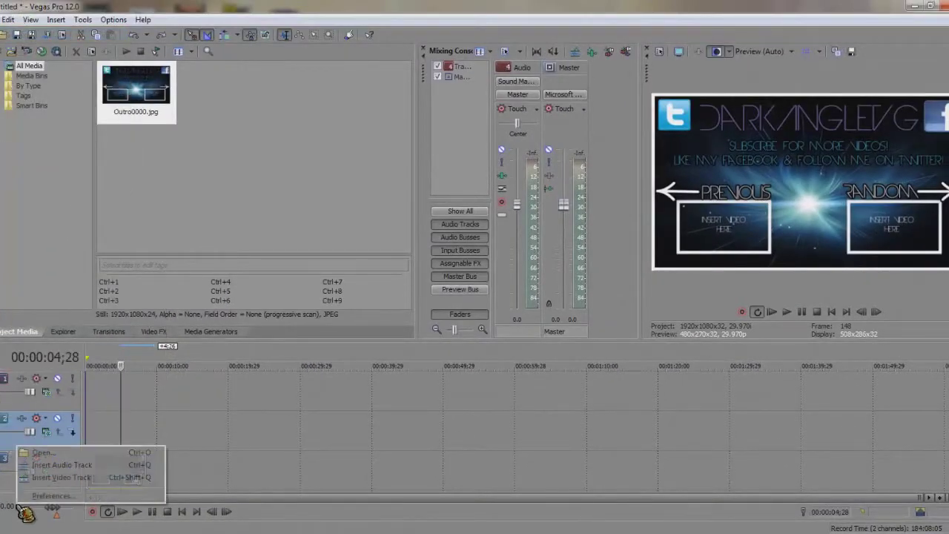
click(49, 466)
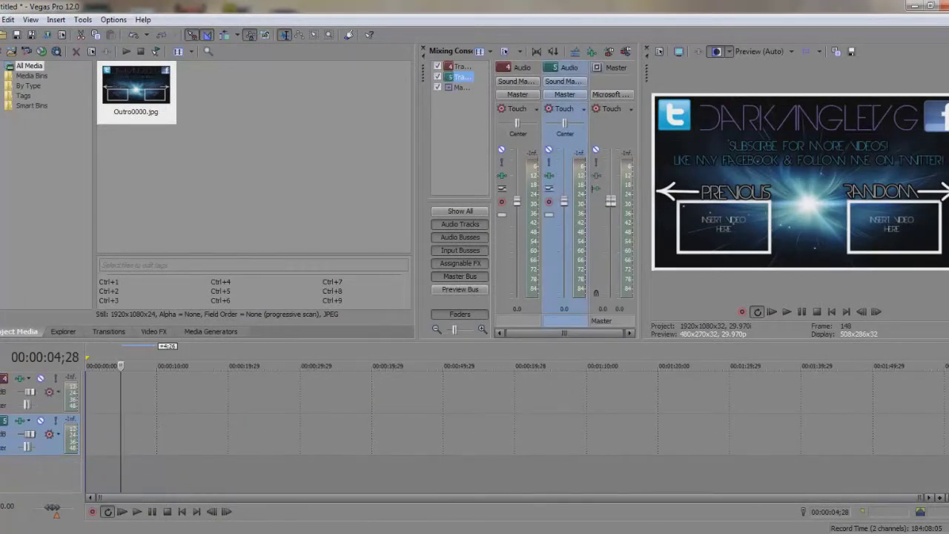
scroll(474, 431, up, 2)
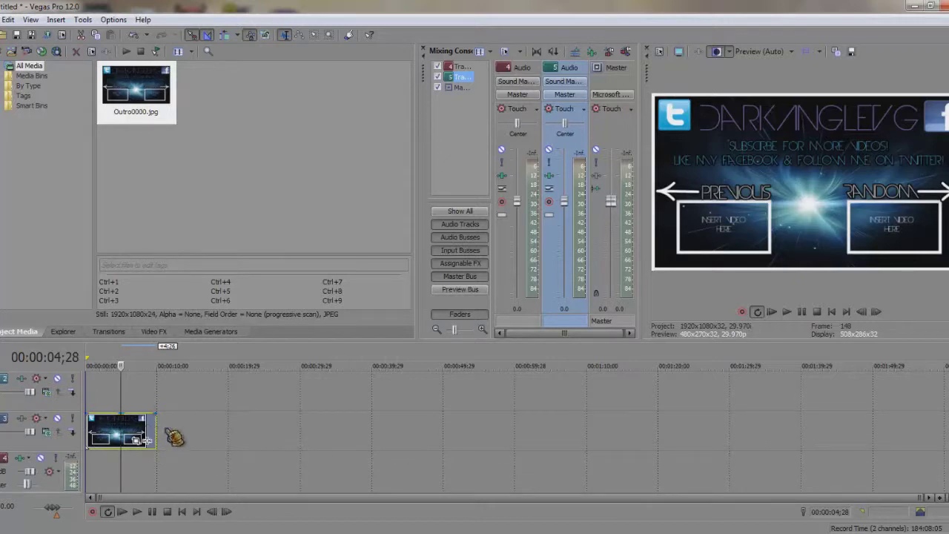
Step: Open the Black Op's 1v1 FIGHT! video from the Sony Vegas folder in Documents onto video track 2
right_click(210, 389)
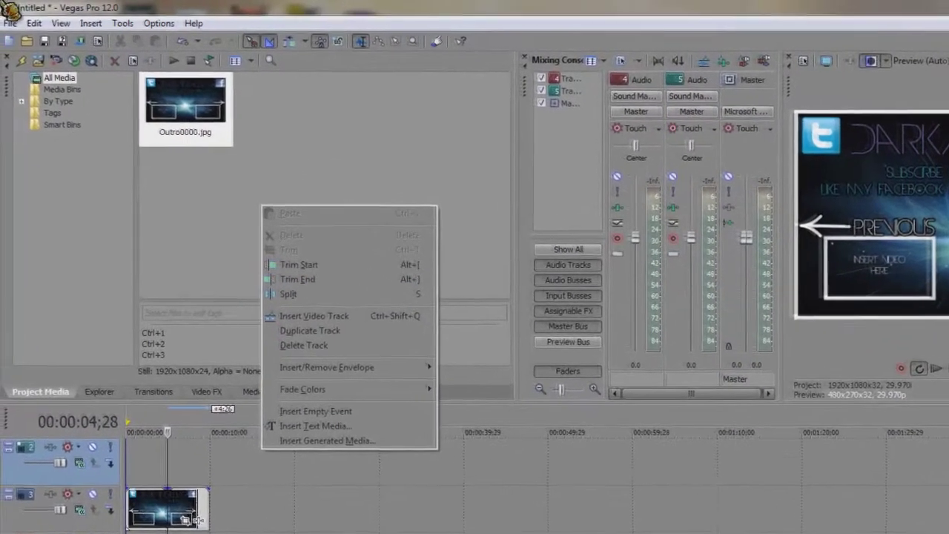
click(1, 22)
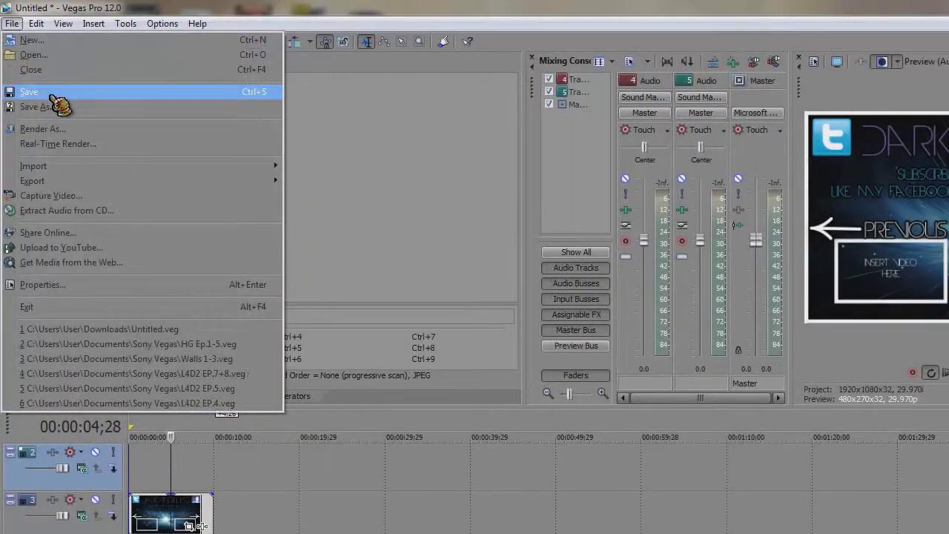
click(34, 55)
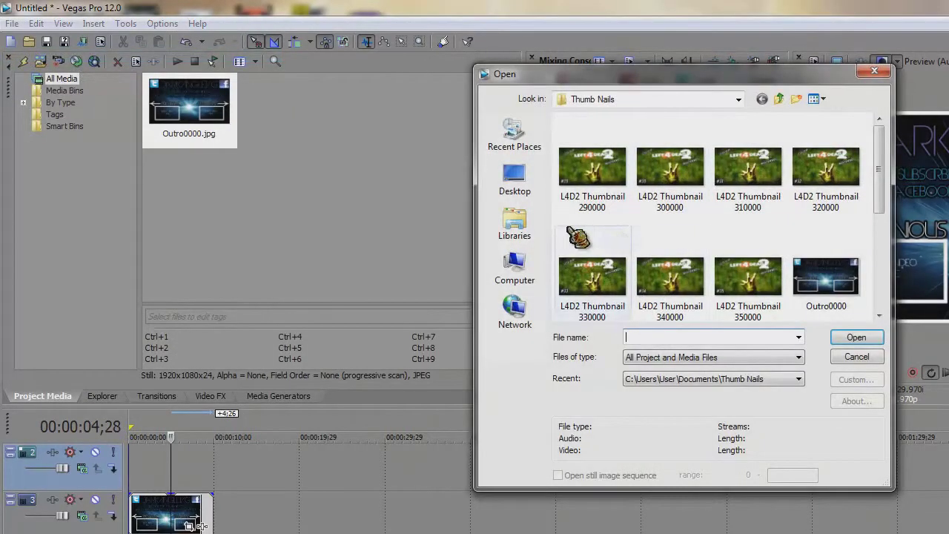
click(536, 192)
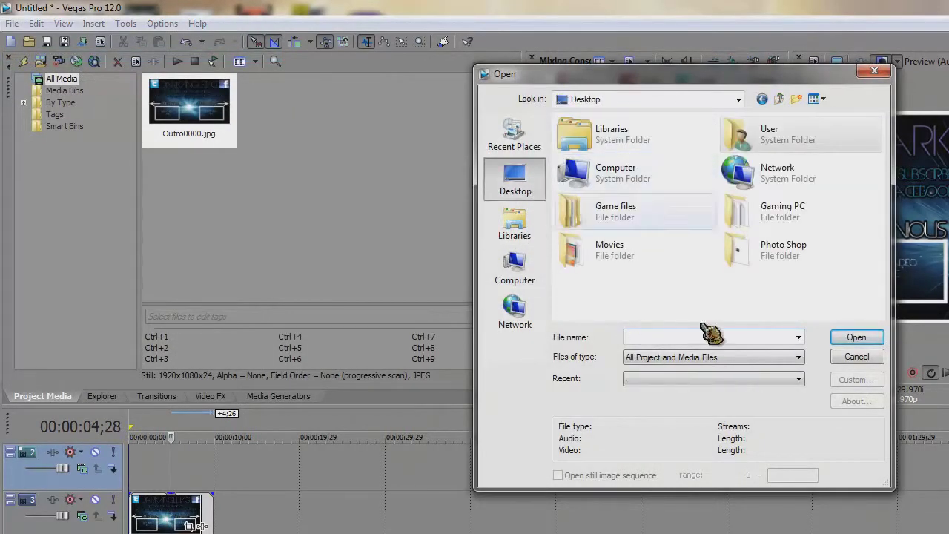
click(515, 222)
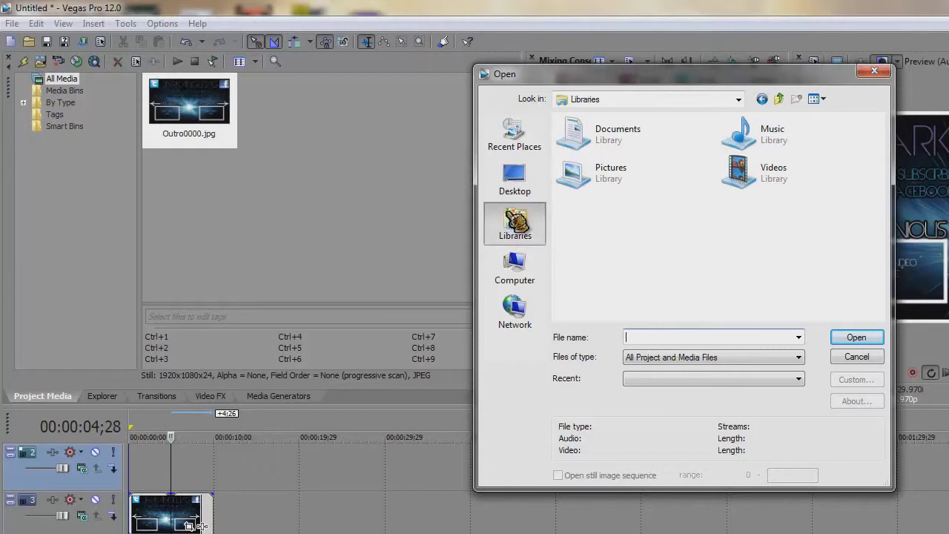
double_click(586, 137)
double_click(593, 264)
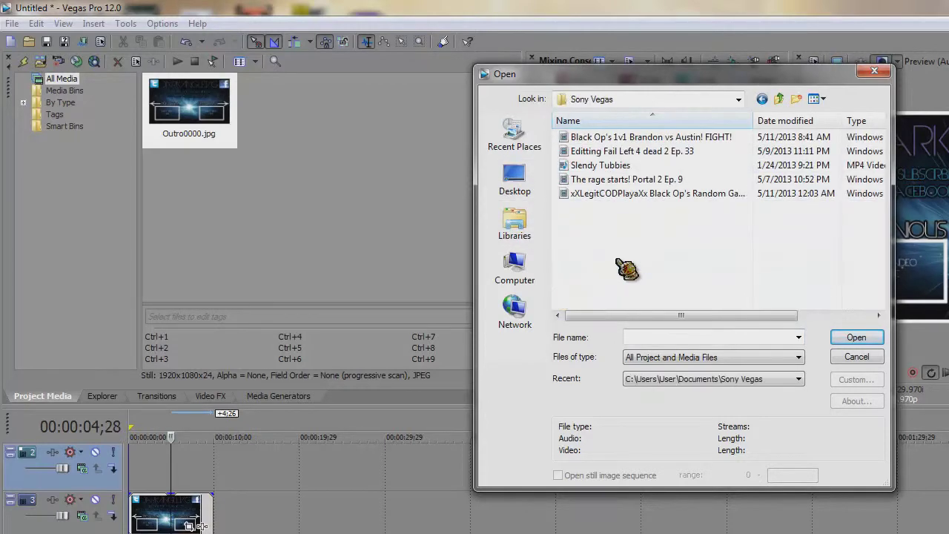
click(624, 139)
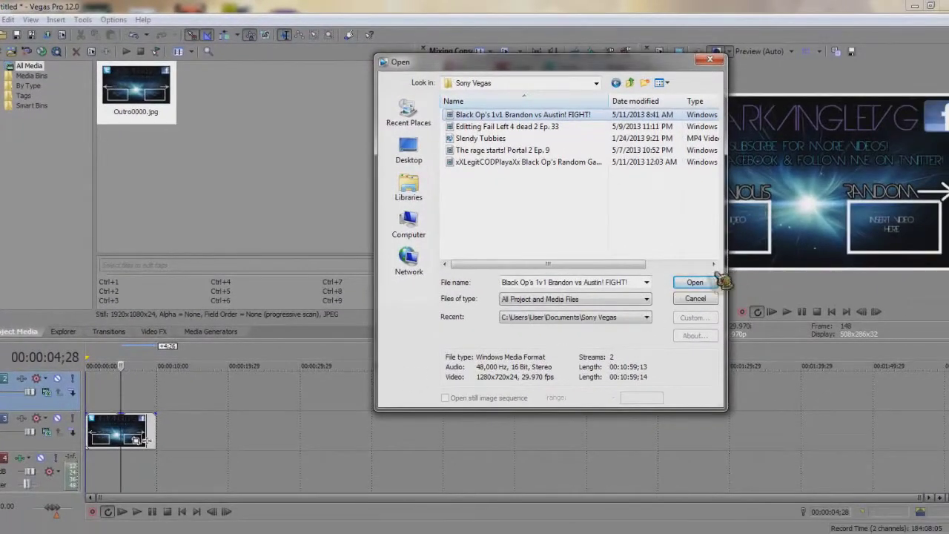
click(708, 282)
Step: Split the gameplay video and its audio at 00:00:09;26, where the outro image ends, and cut the remaining part
drag(247, 401, 104, 356)
click(101, 356)
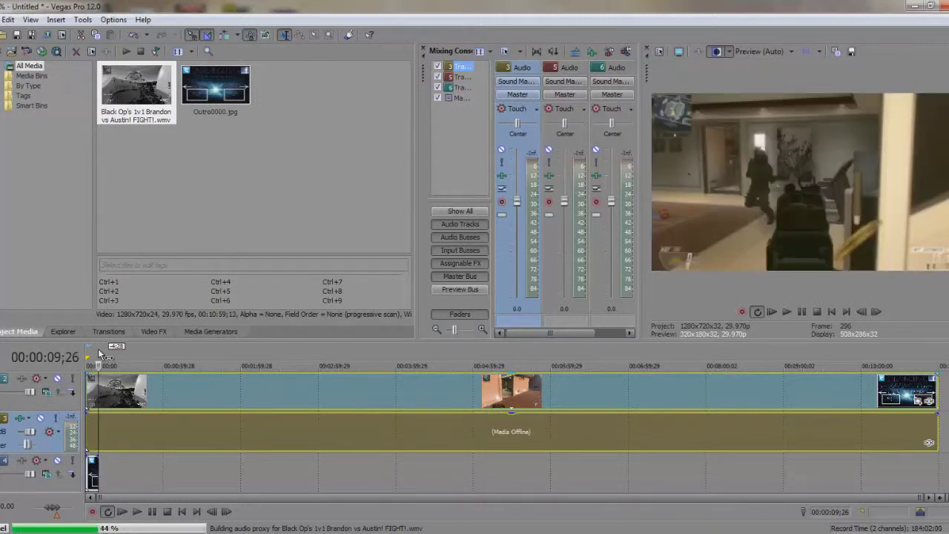
right_click(161, 422)
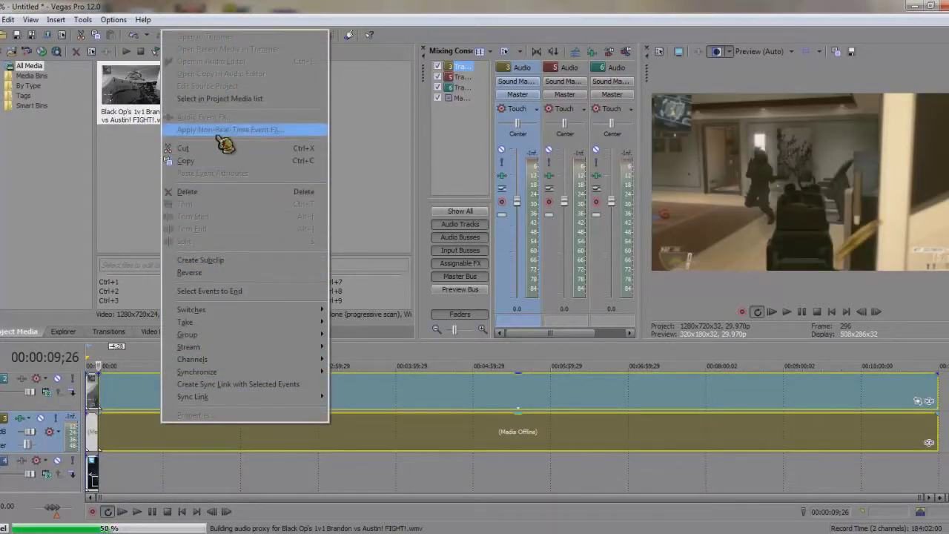
click(222, 148)
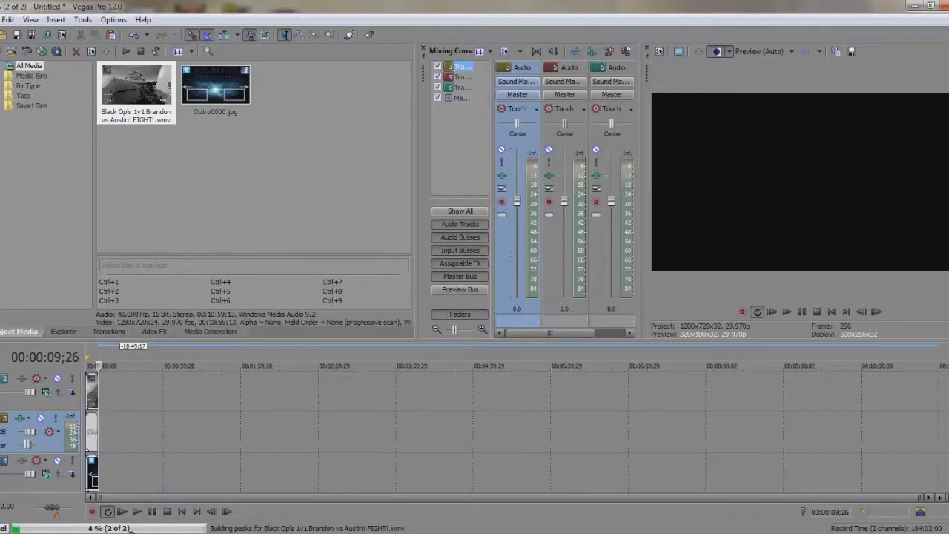
Step: Move the gameplay clip's audio down to the empty audio track directly below the outro image's track
click(97, 444)
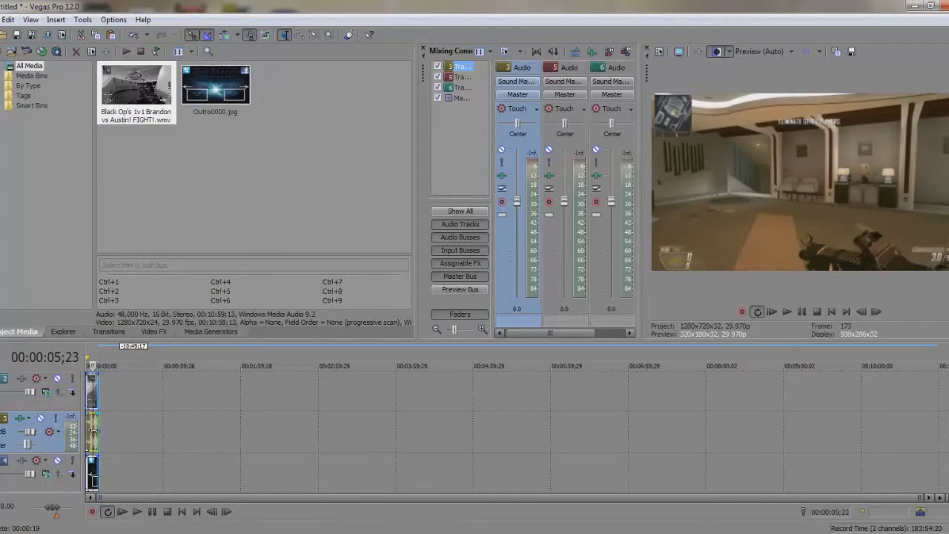
mouse_move(93, 430)
mouse_down()
mouse_move(97, 524)
mouse_move(95, 446)
mouse_up()
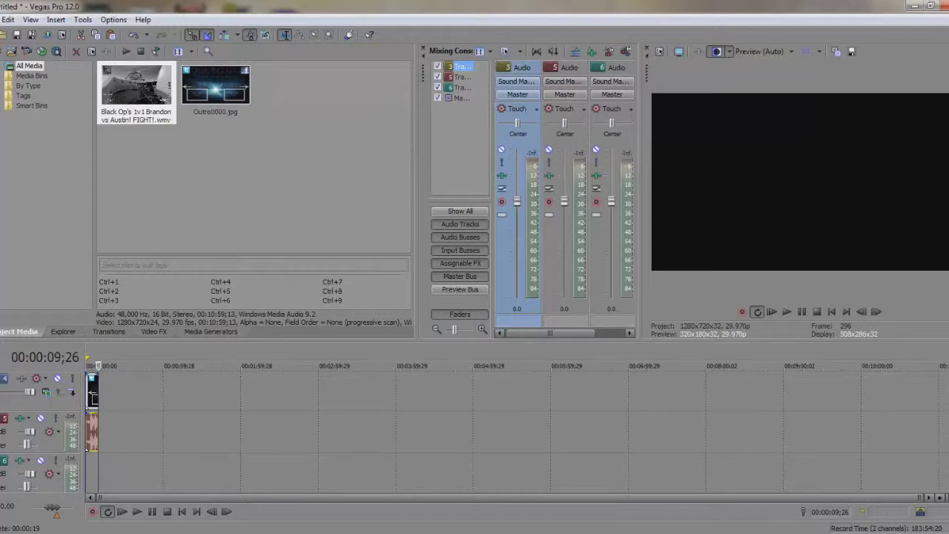
scroll(88, 445, up, 2)
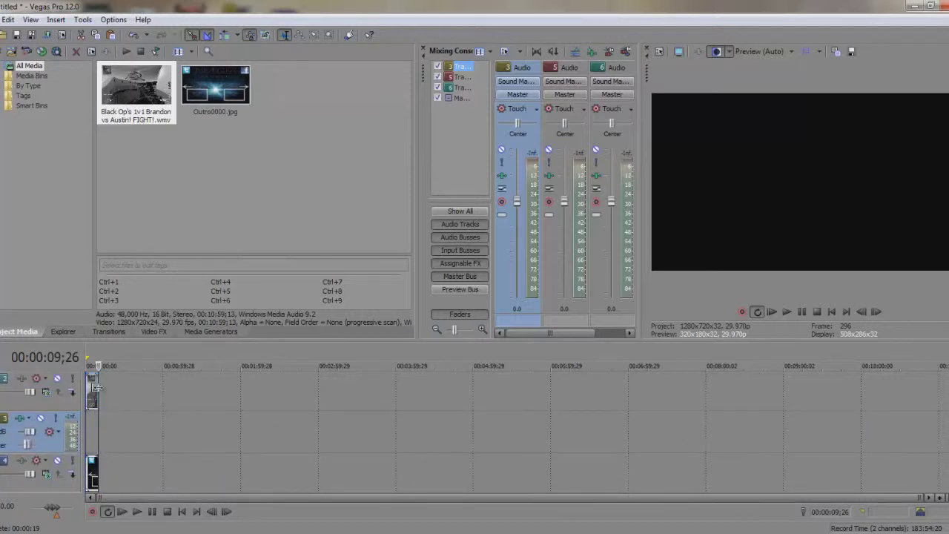
mouse_move(94, 395)
mouse_down()
mouse_move(111, 480)
mouse_move(90, 400)
mouse_move(102, 392)
mouse_move(95, 469)
mouse_up()
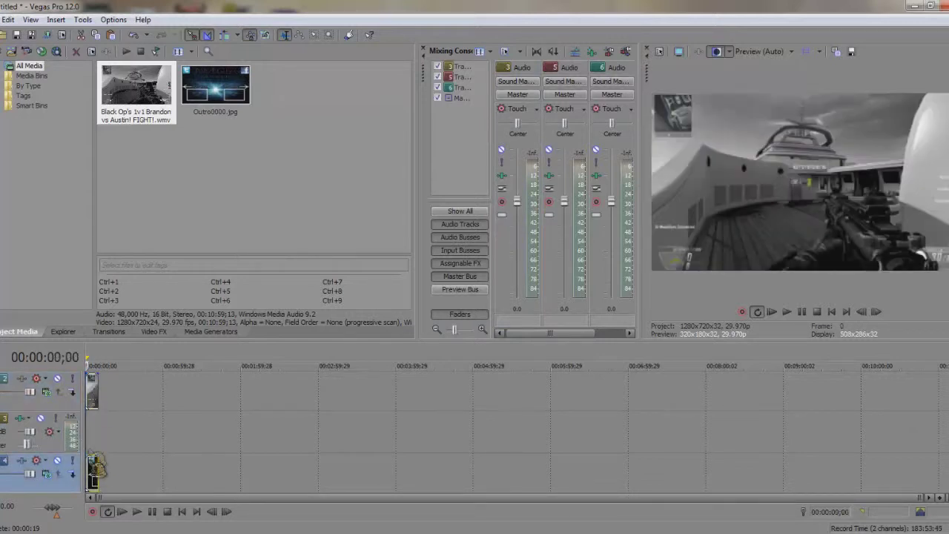
right_click(104, 402)
click(145, 228)
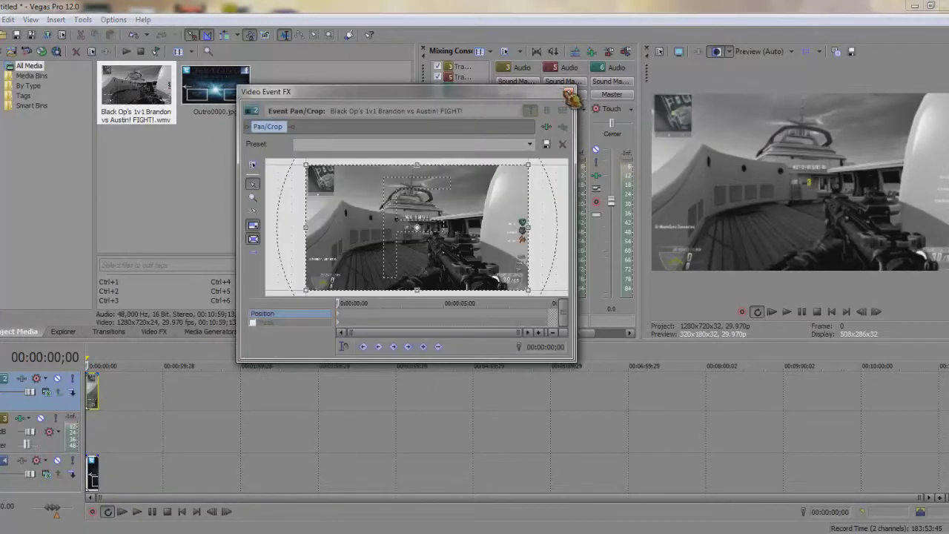
click(569, 94)
Step: Open Event Pan/Crop for the Black Op's 1v1 gameplay clip and enlarge its crop frame so the clip shrinks over the outro image
right_click(97, 393)
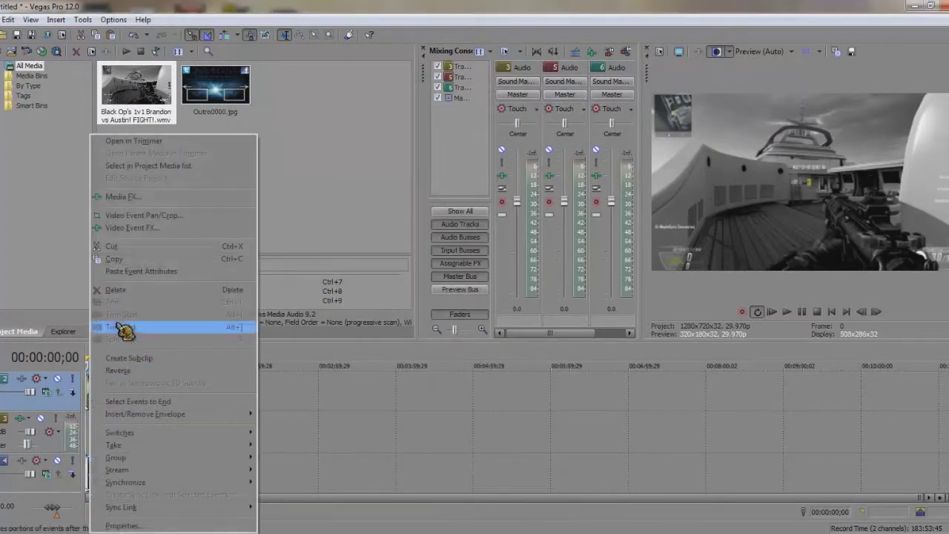
click(205, 221)
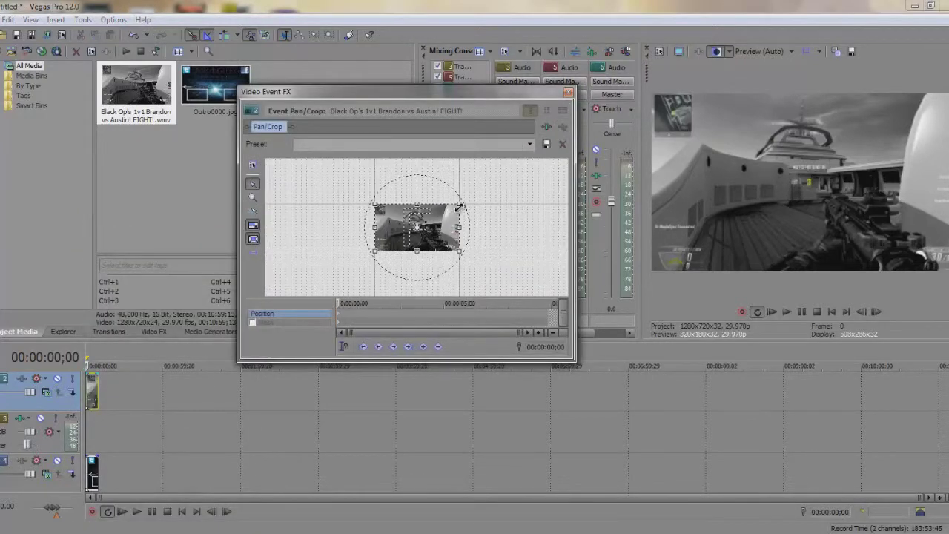
drag(461, 205, 555, 122)
scroll(500, 213, down, 4)
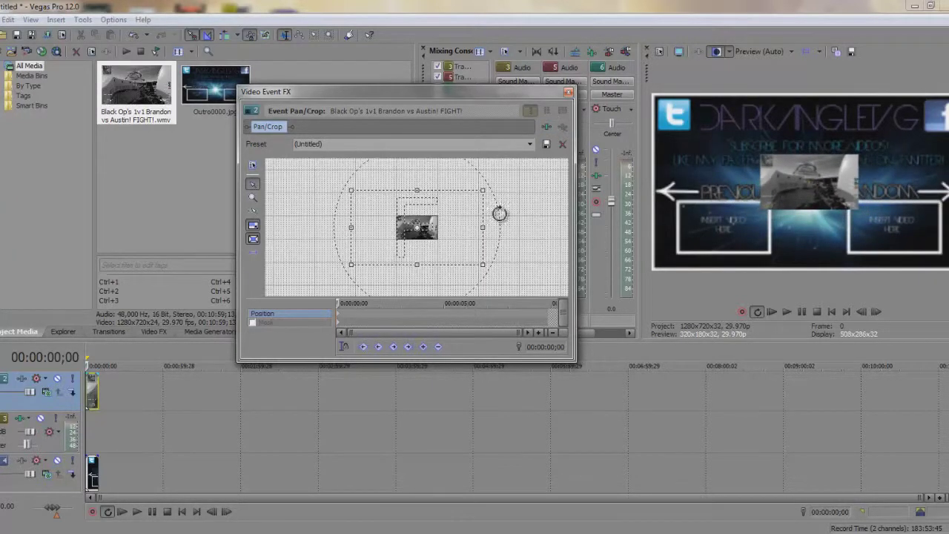
Step: Shift the crop frame so the shrunken gameplay clip sits over the PREVIOUS box of the outro image
drag(428, 227, 454, 222)
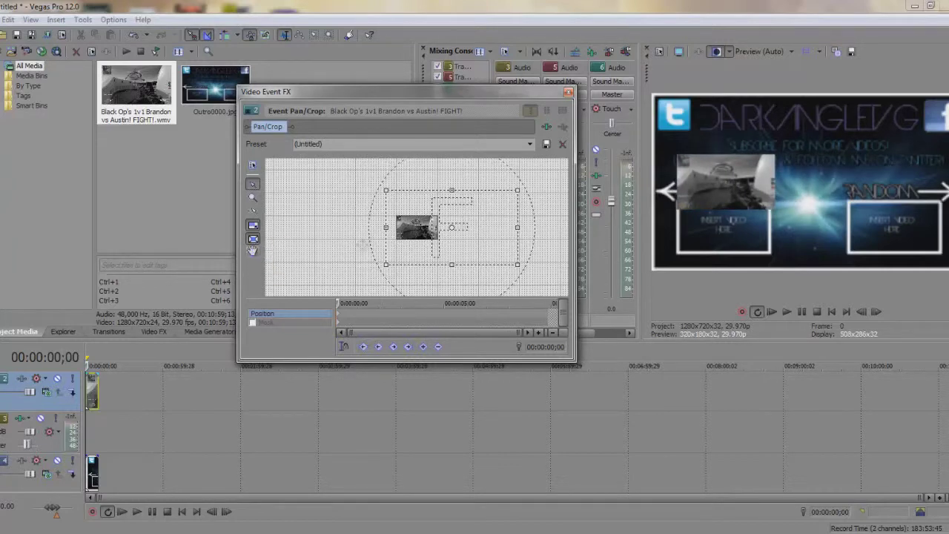
mouse_move(492, 221)
mouse_down()
mouse_move(477, 231)
mouse_move(455, 184)
mouse_move(447, 188)
mouse_move(490, 221)
mouse_up()
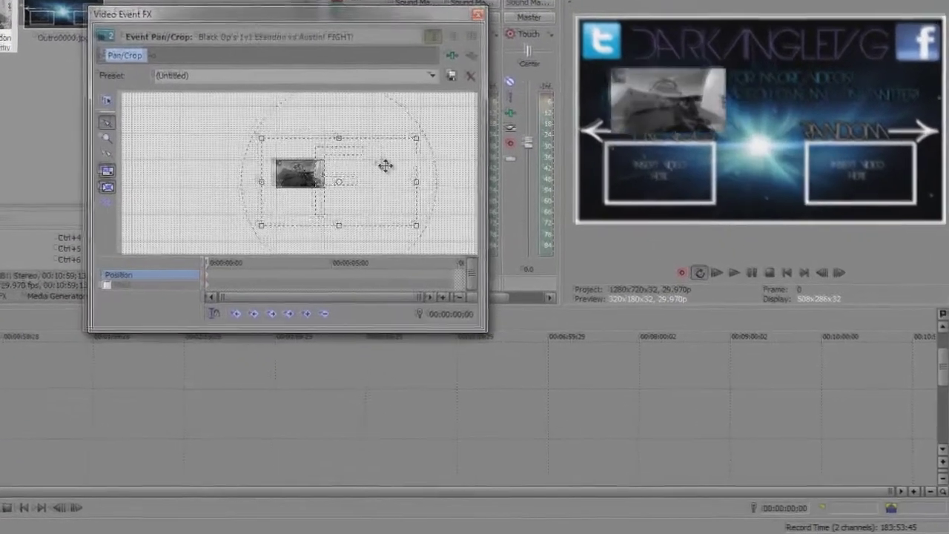
drag(384, 166, 376, 129)
click(92, 197)
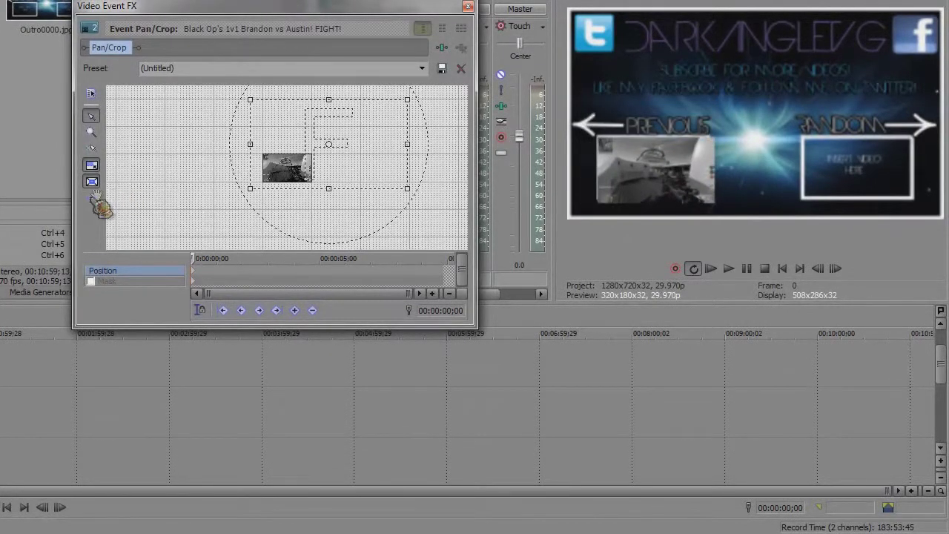
Step: Readjust the crop frame's size and position to fit the PREVIOUS box, finishing with the saved Outro slot 1 preset
drag(322, 160, 305, 203)
drag(305, 132, 303, 162)
scroll(393, 126, down, 2)
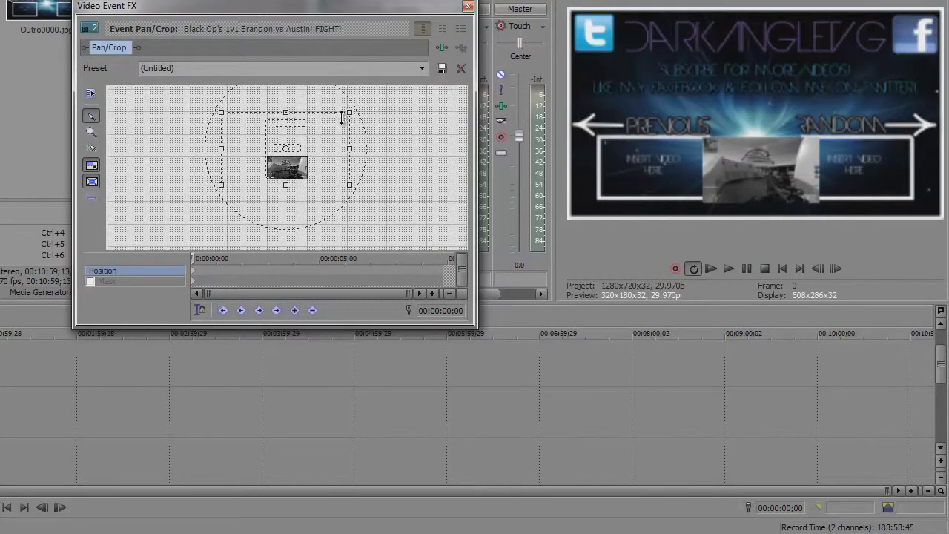
drag(342, 119, 362, 108)
drag(305, 153, 342, 153)
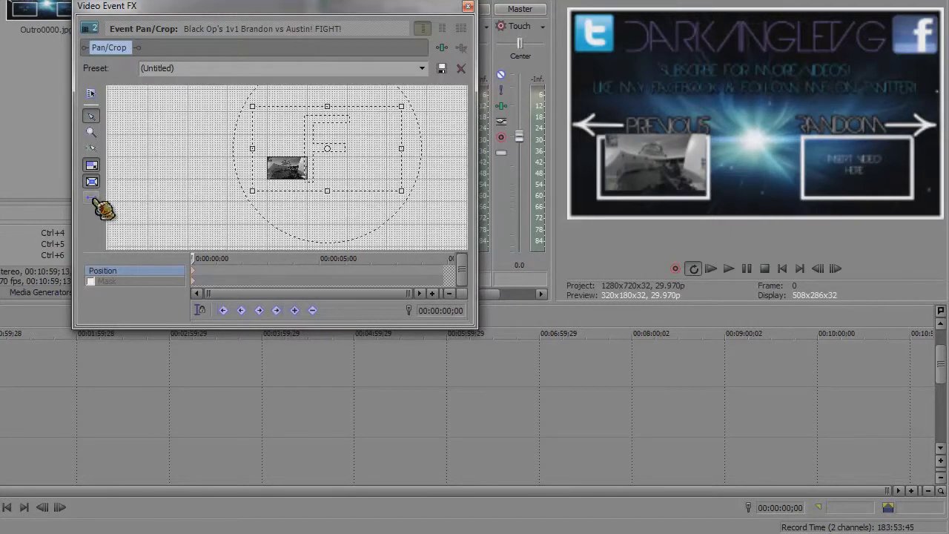
drag(314, 153, 342, 146)
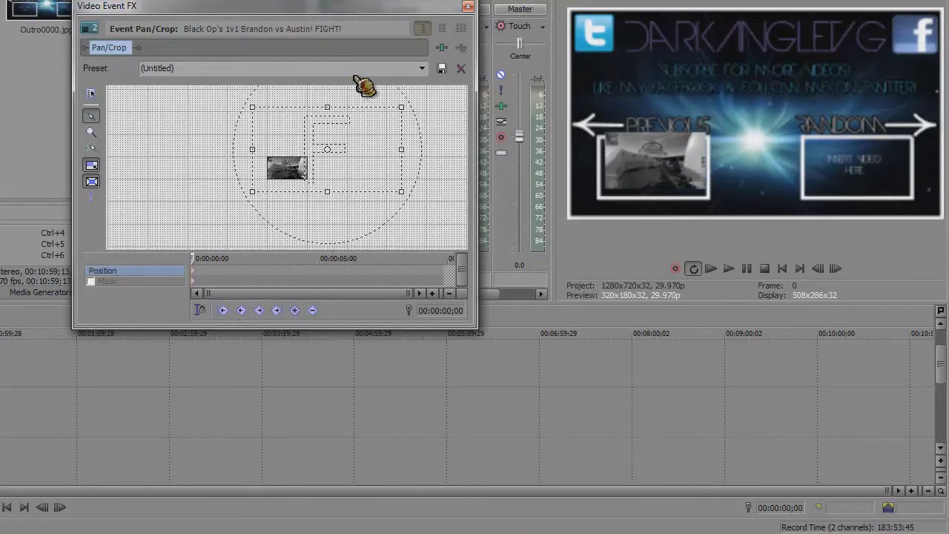
click(422, 68)
click(315, 149)
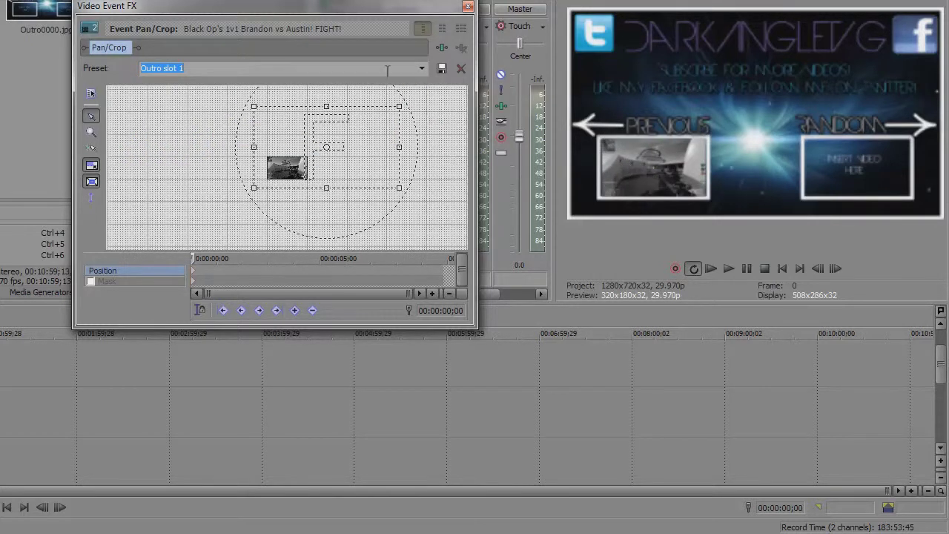
Step: Apply the saved Outro slot 2 preset to place the gameplay clip in the RANDOM box, and close the crop window
click(422, 68)
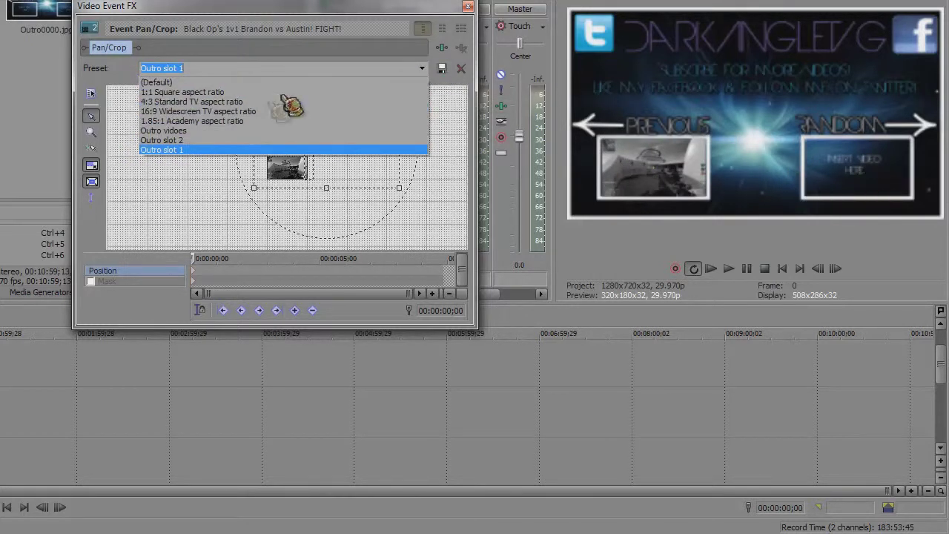
click(250, 140)
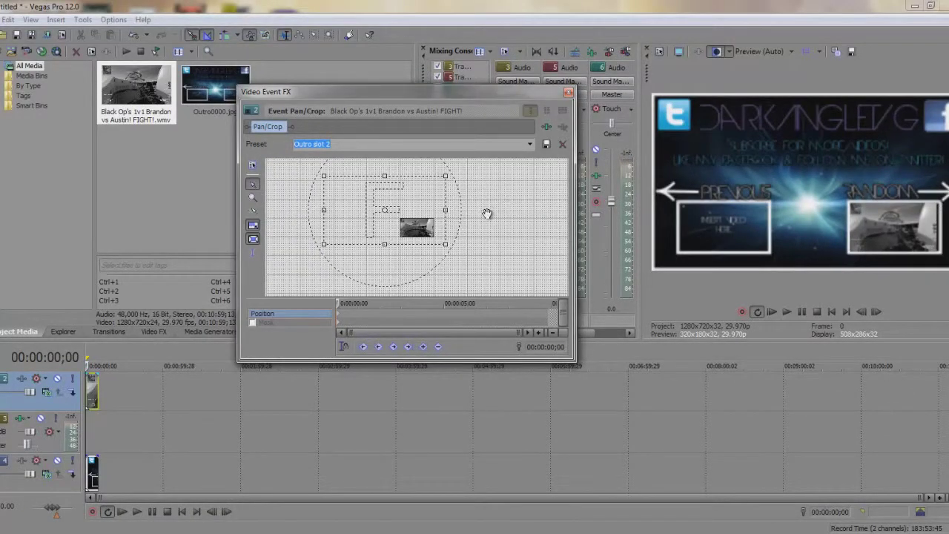
click(568, 93)
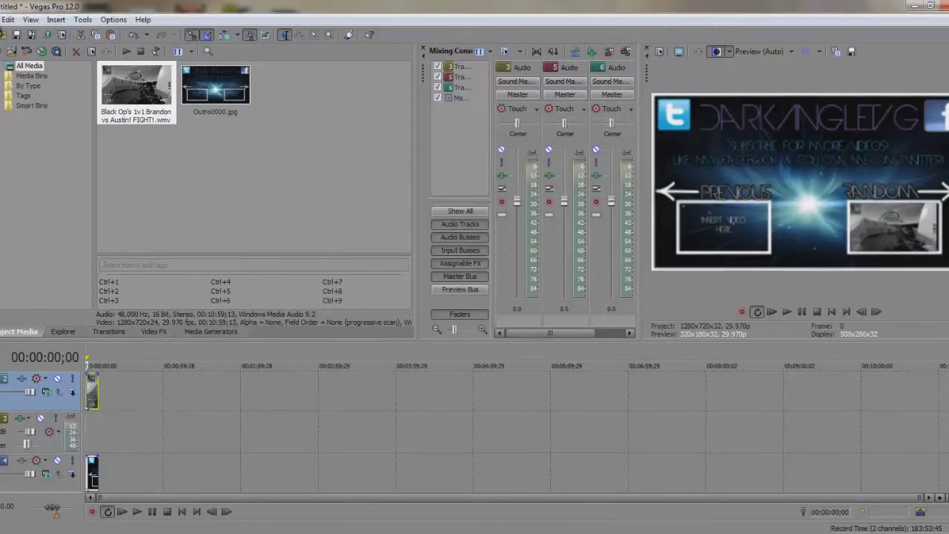
Step: Open The rage starts! Portal 2 Ep. 9 from the Sony Vegas folder onto video track 2
click(9, 20)
click(5, 48)
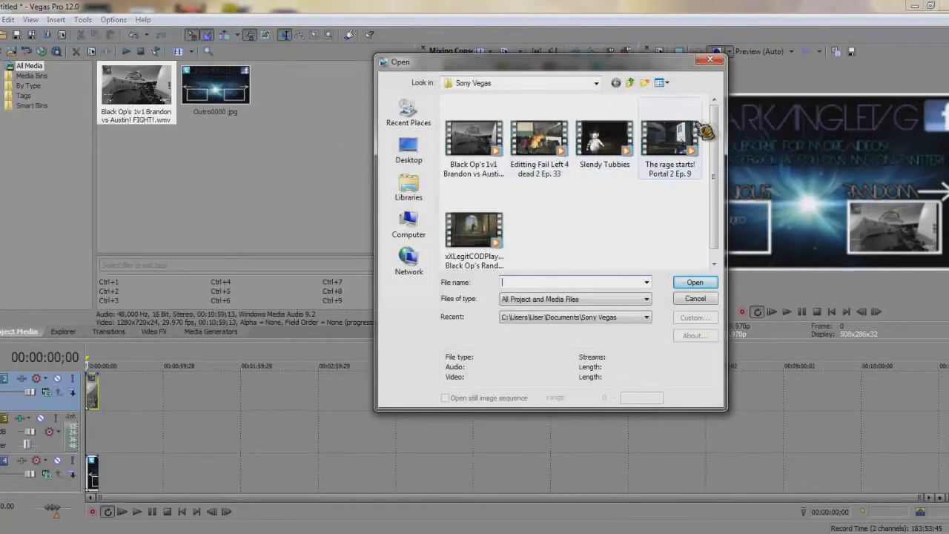
click(692, 152)
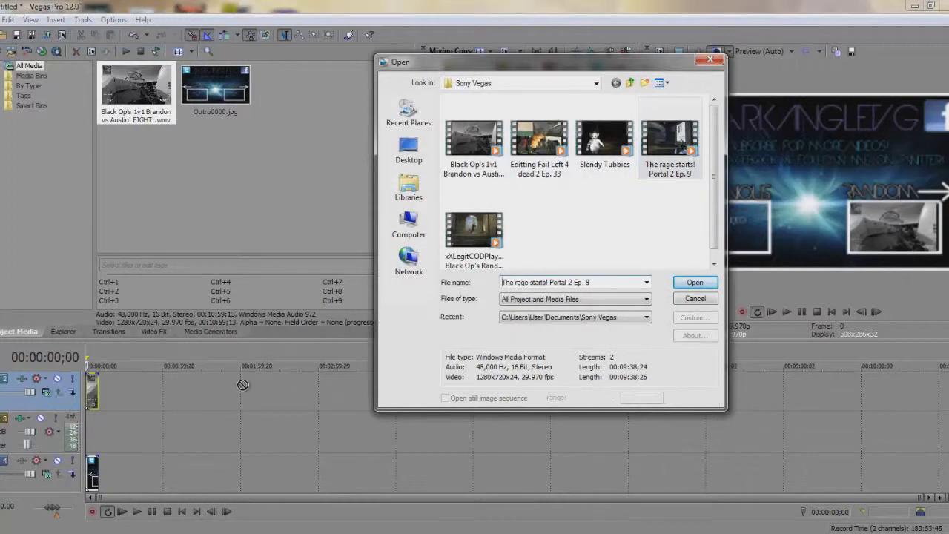
click(693, 285)
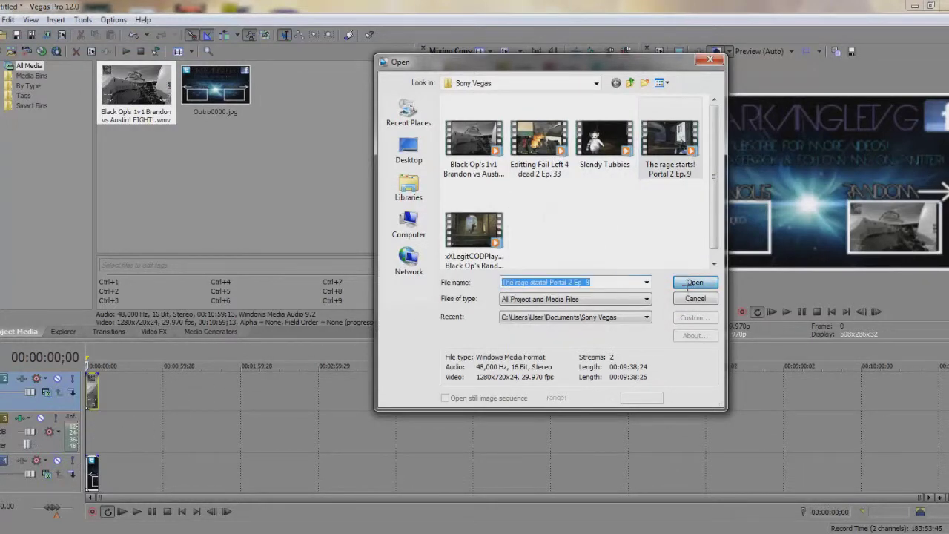
Step: Split the Portal 2 video and its audio at 00:00:09;26 and cut the remaining part
click(99, 349)
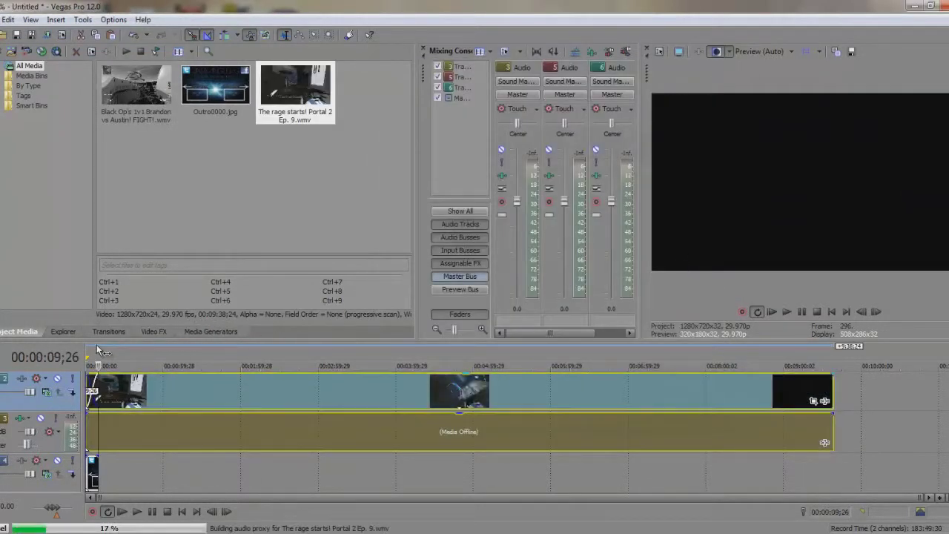
right_click(142, 406)
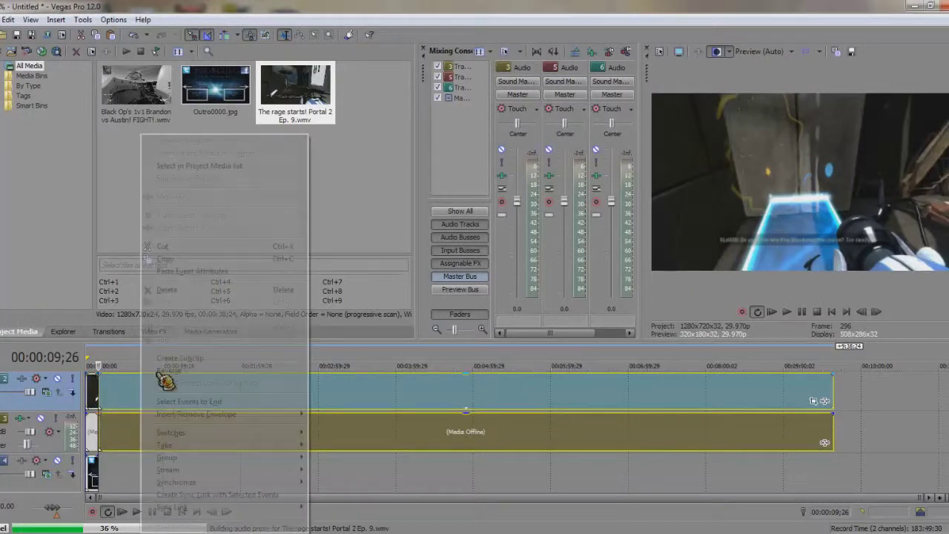
click(199, 249)
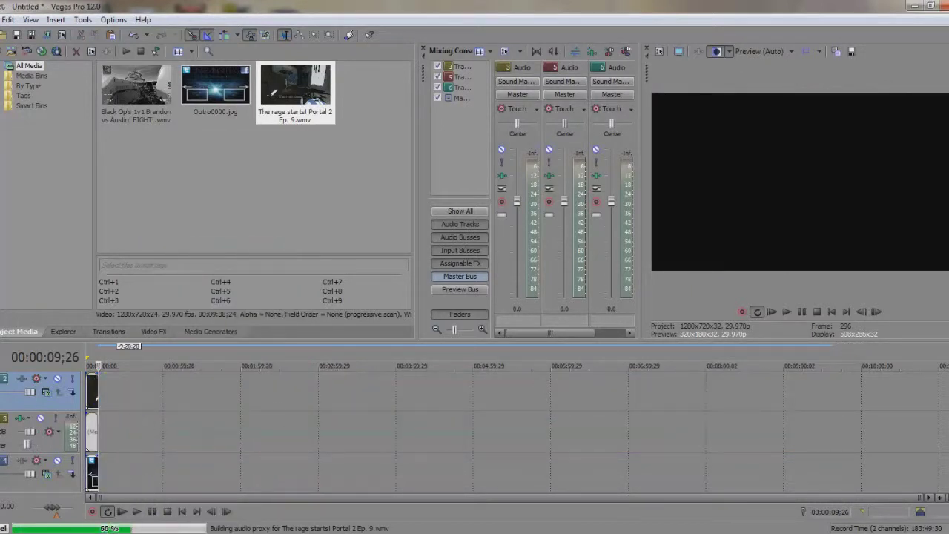
click(96, 472)
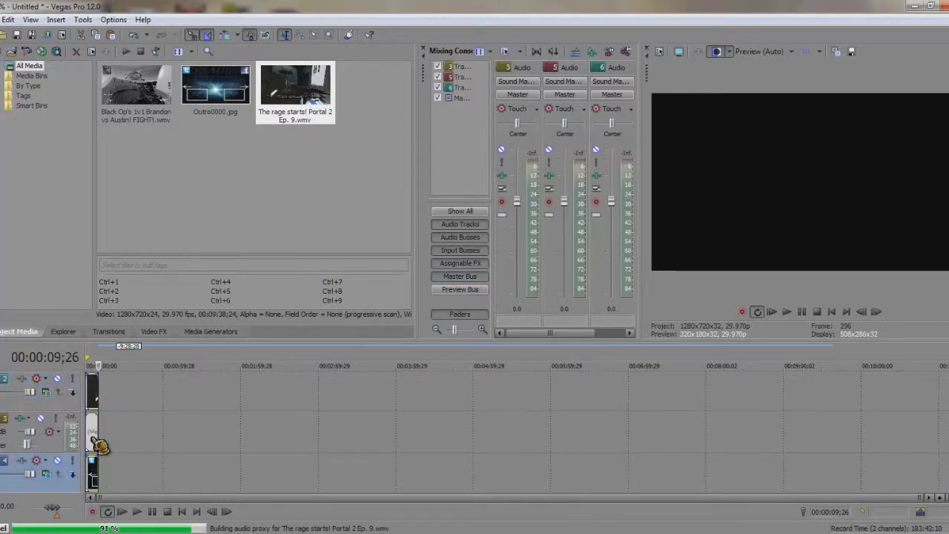
right_click(97, 441)
click(92, 407)
right_click(97, 399)
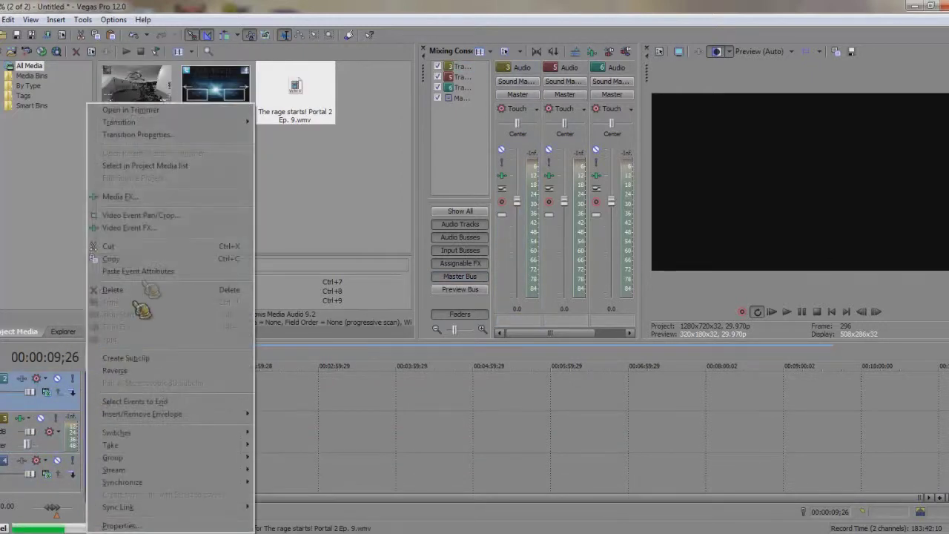
click(338, 411)
click(92, 466)
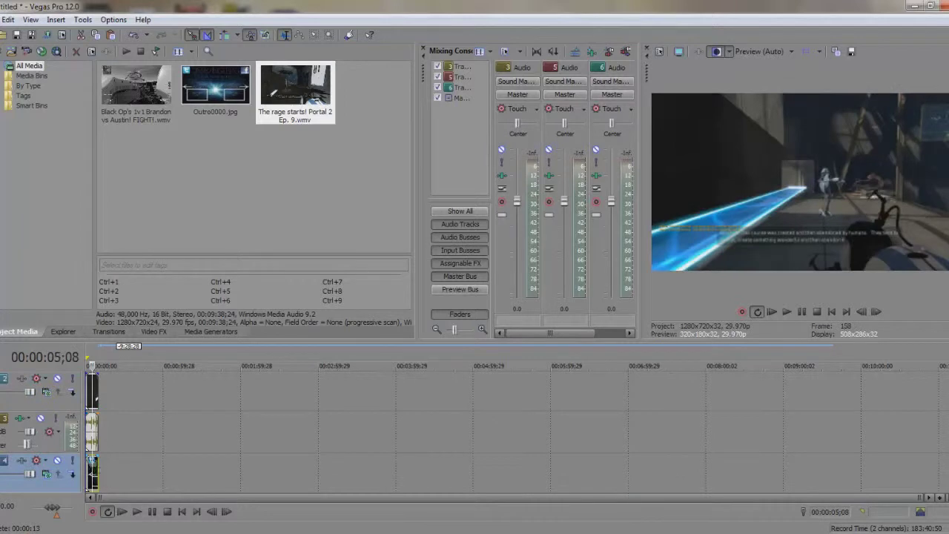
click(97, 473)
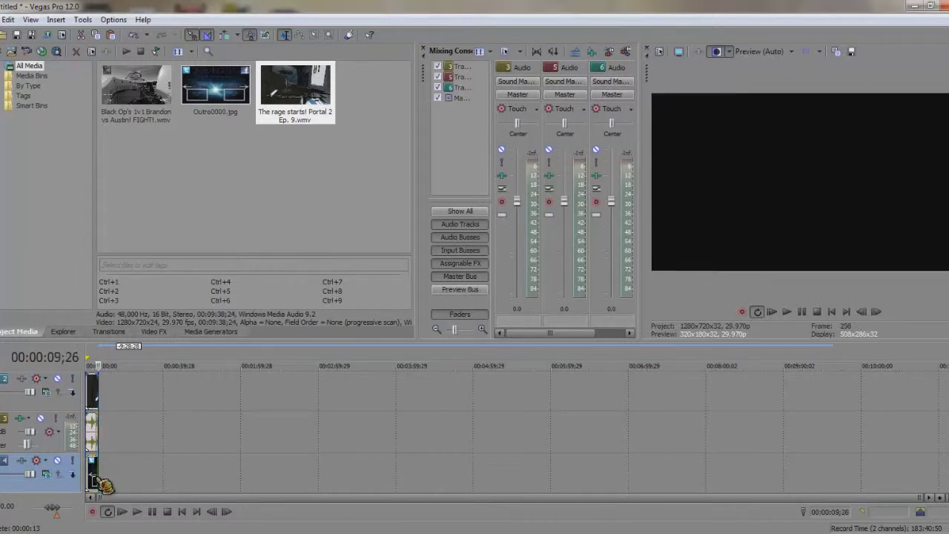
Step: Return to the timeline's start and enlarge the Portal 2 clip's Pan/Crop frame so it shrinks over the outro image
click(89, 466)
right_click(101, 393)
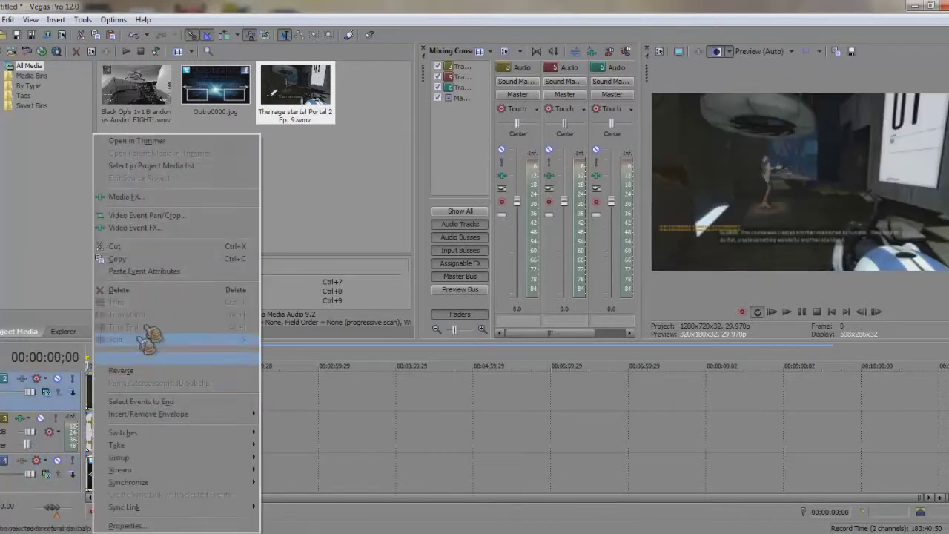
click(167, 216)
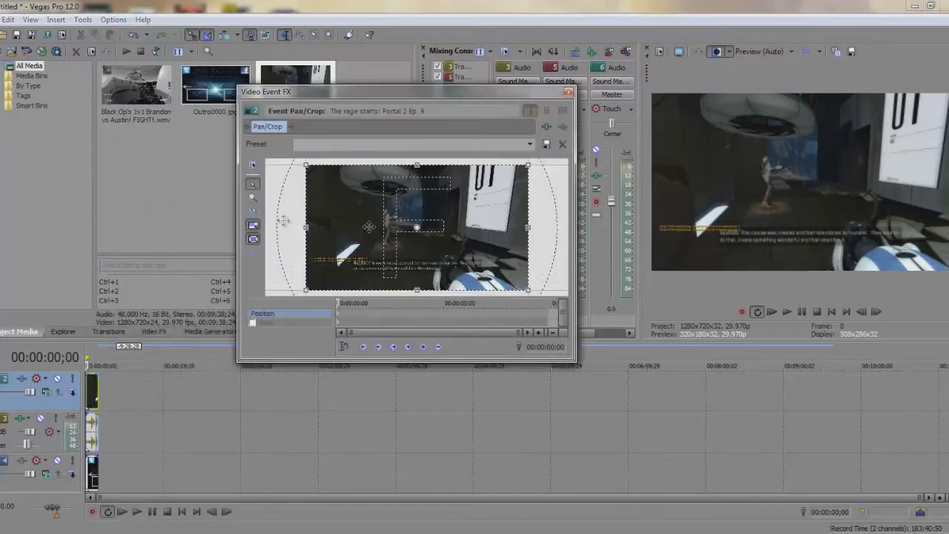
scroll(443, 247, down, 5)
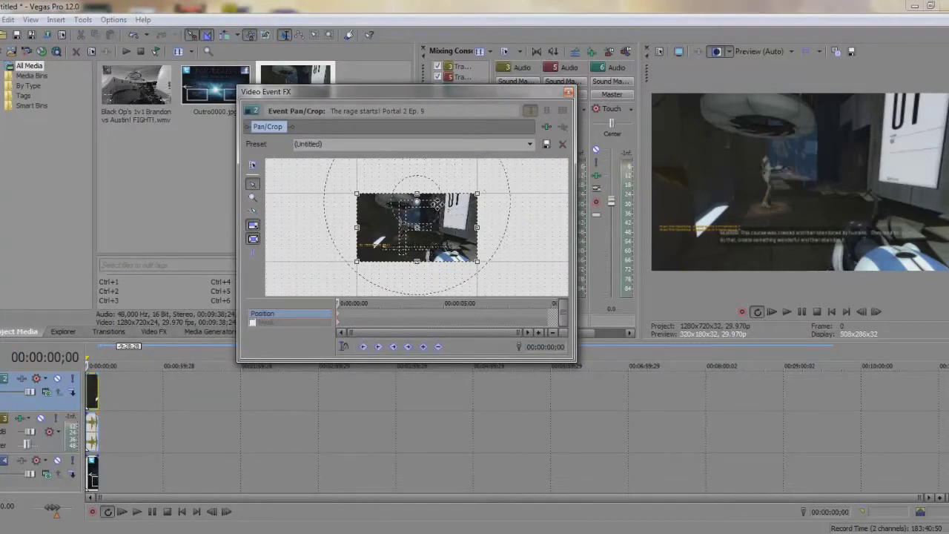
drag(485, 191, 542, 155)
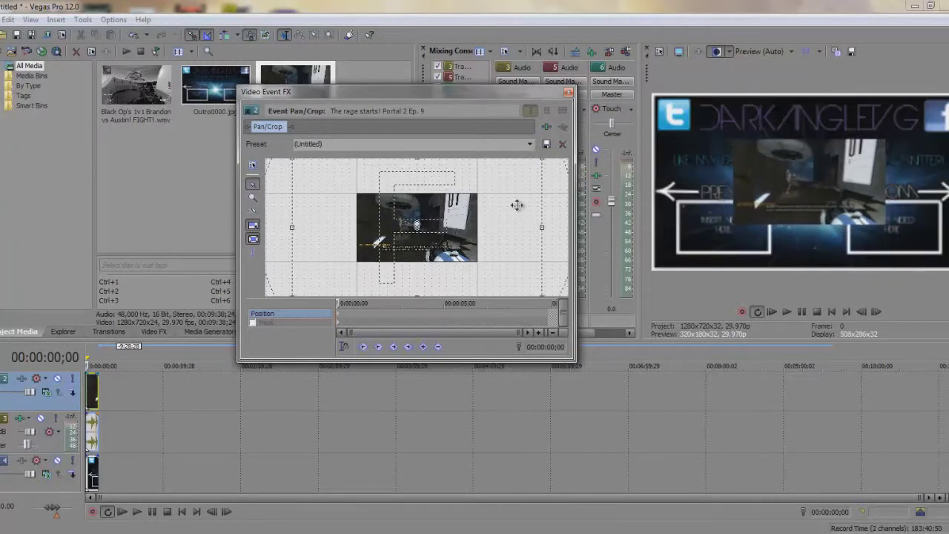
click(569, 93)
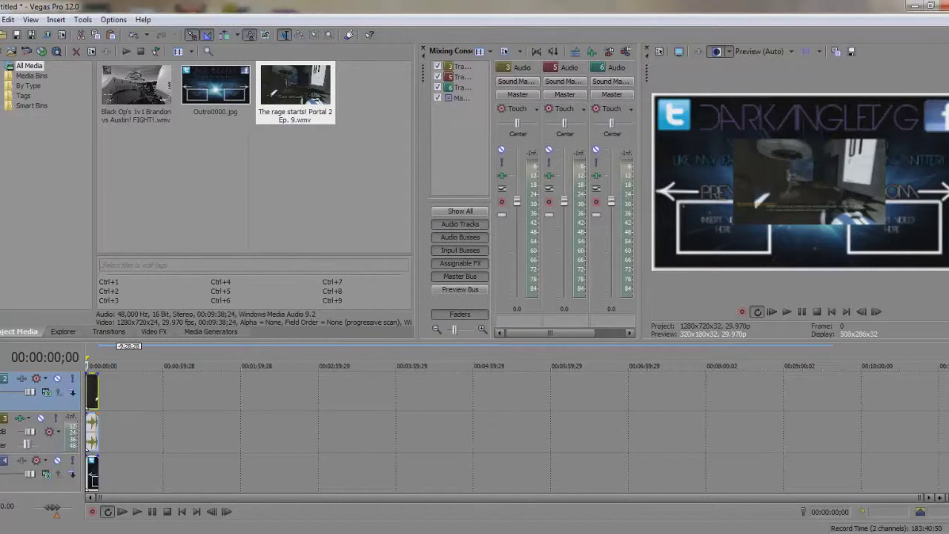
Step: Move the Portal 2 clip from video track 2 up to video track 1, keeping it at the timeline's start
scroll(49, 432, down, 2)
scroll(92, 415, up, 3)
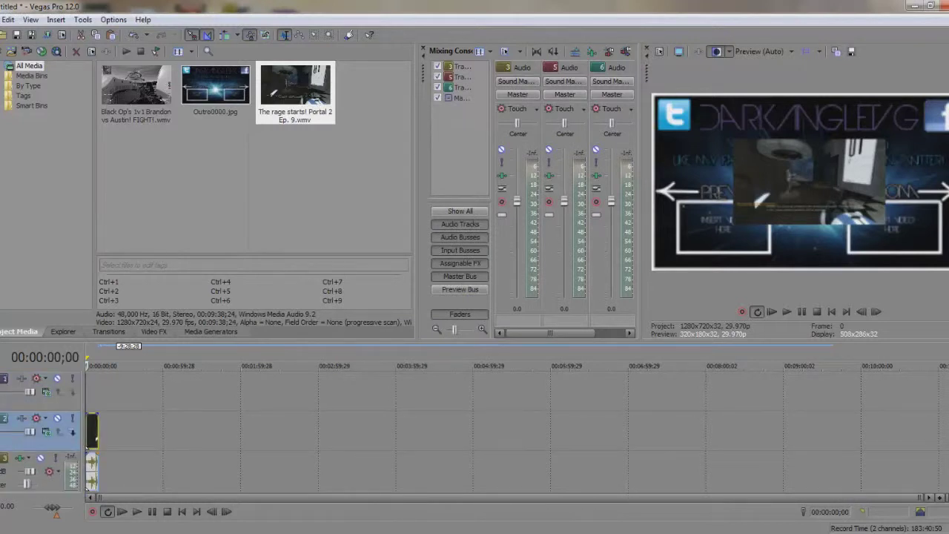
click(94, 429)
drag(94, 429, 100, 397)
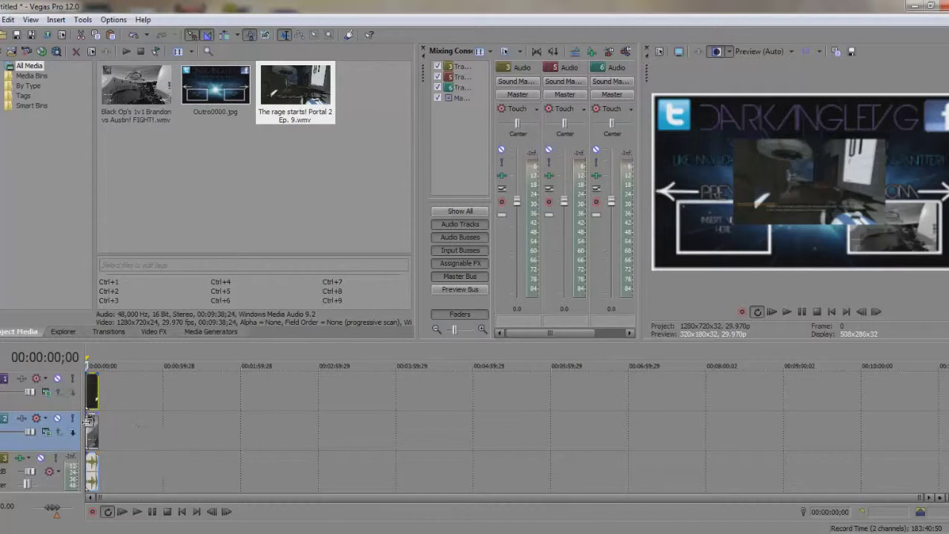
click(99, 396)
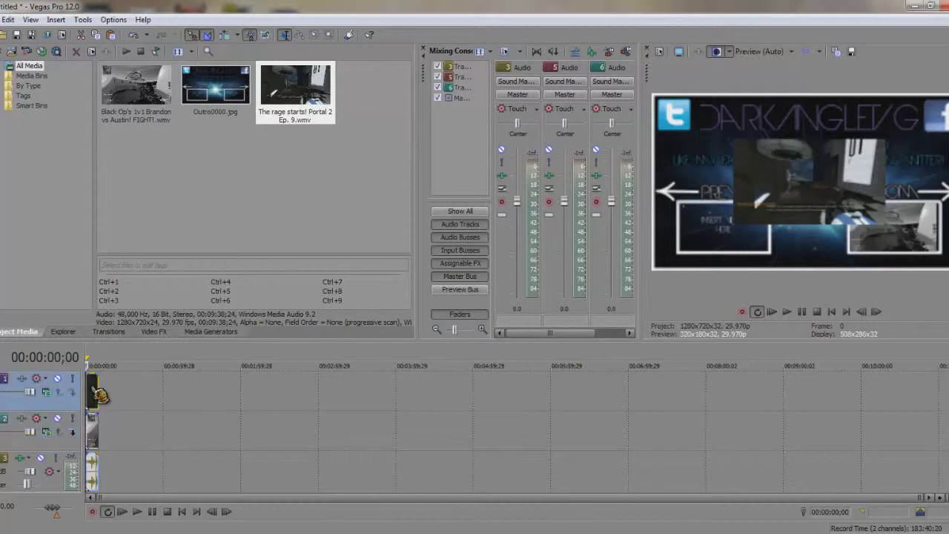
right_click(99, 396)
click(98, 387)
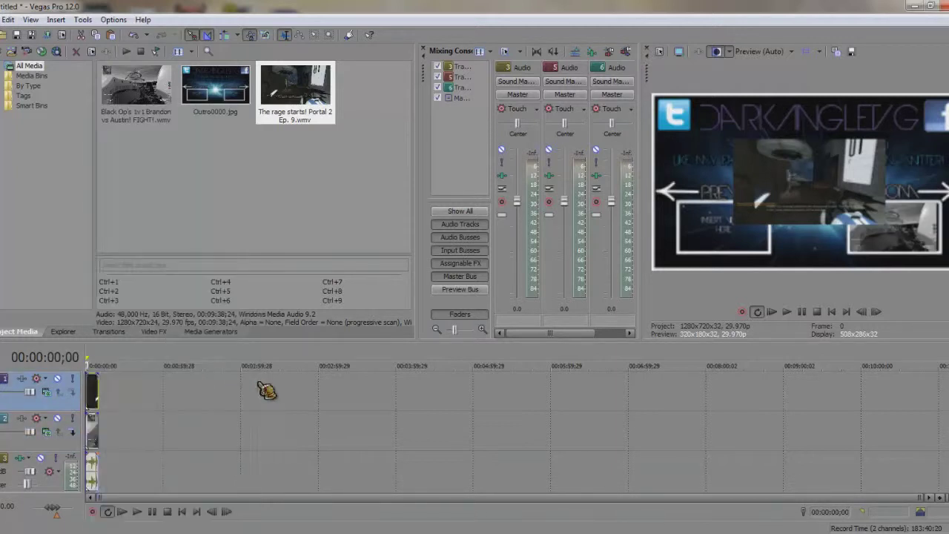
right_click(97, 400)
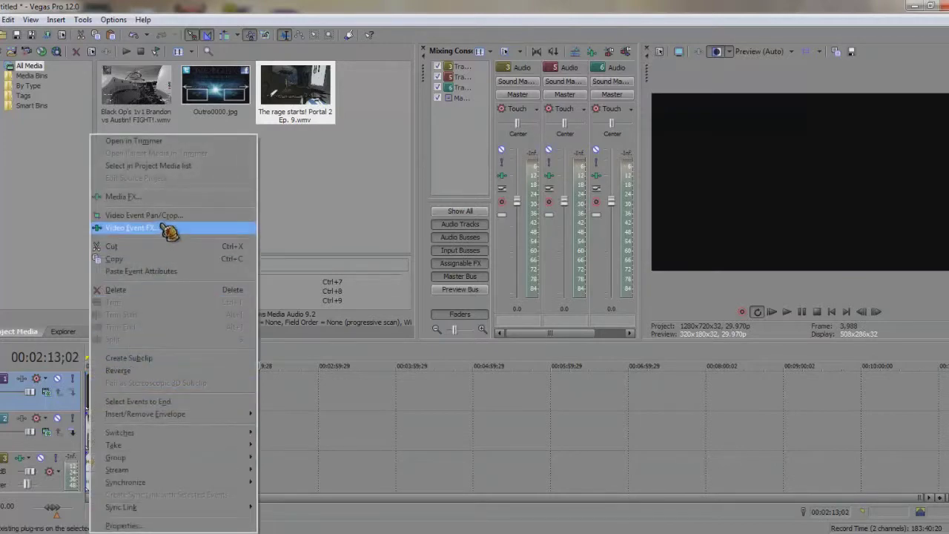
click(161, 224)
click(848, 80)
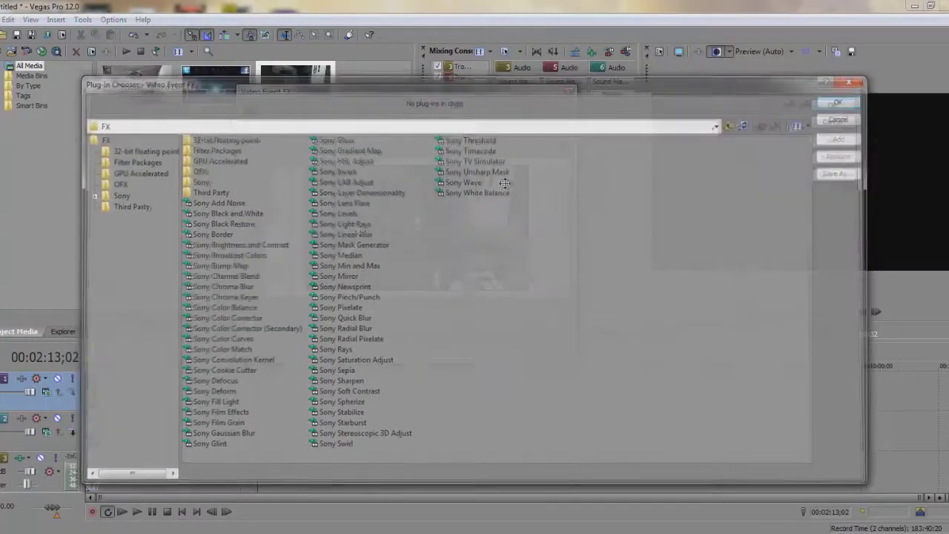
click(568, 91)
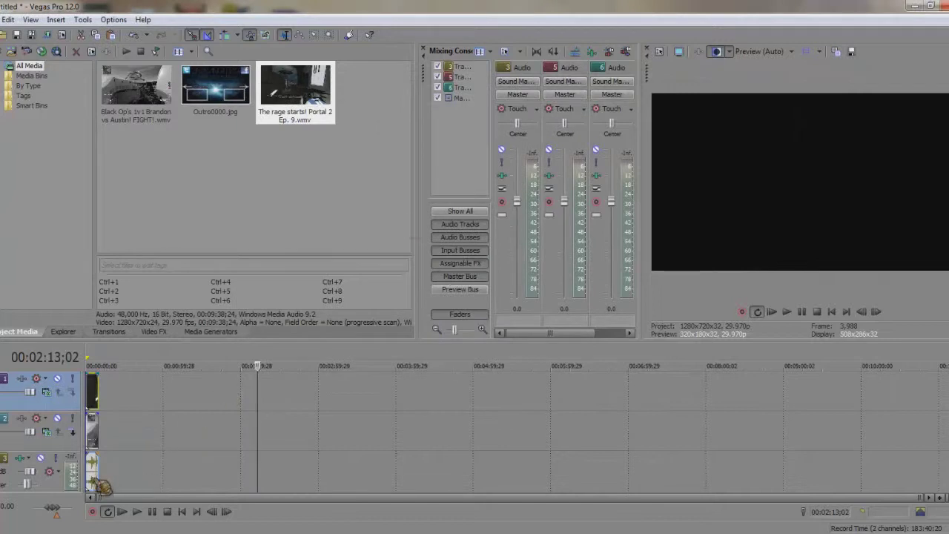
Step: Return to the timeline's start and open the Event Pan/Crop settings of the Portal 2 clip on video track 1
scroll(475, 432, down, 1)
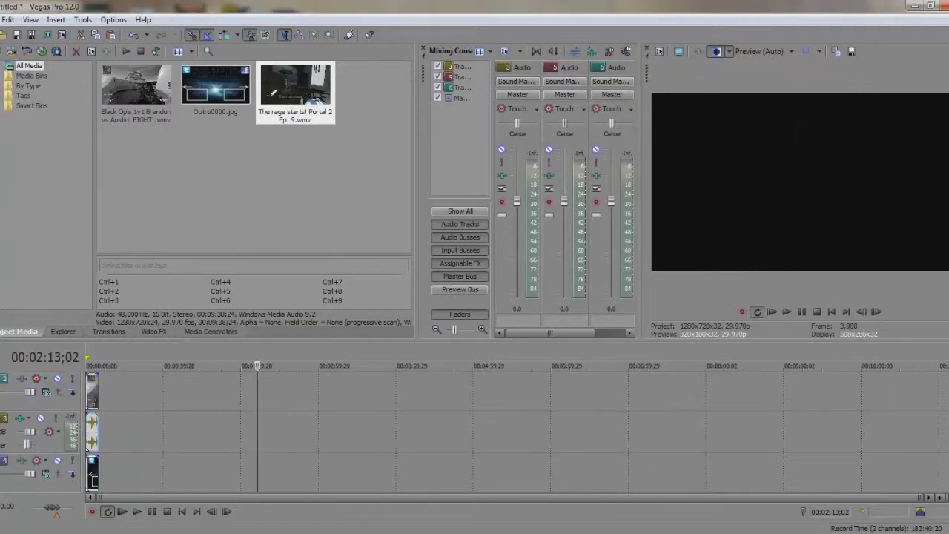
click(94, 482)
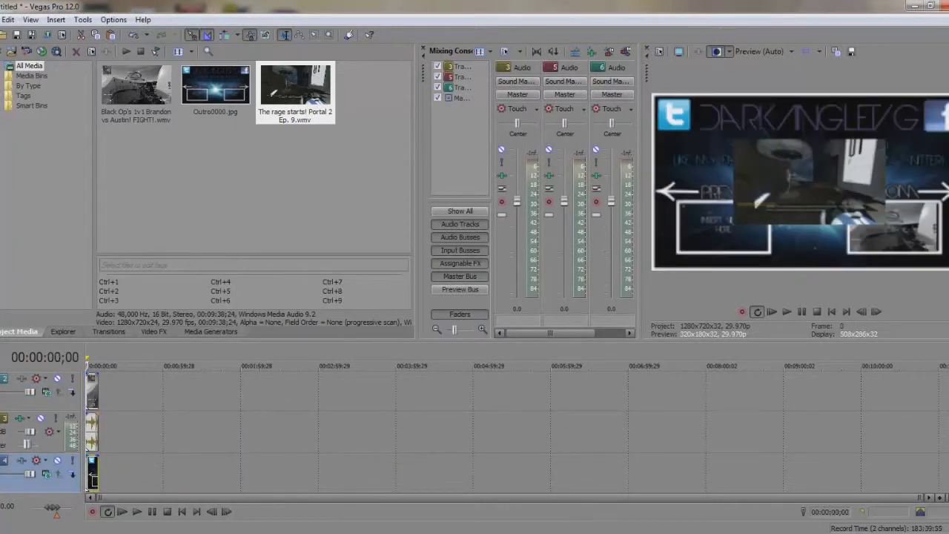
scroll(297, 430, up, 1)
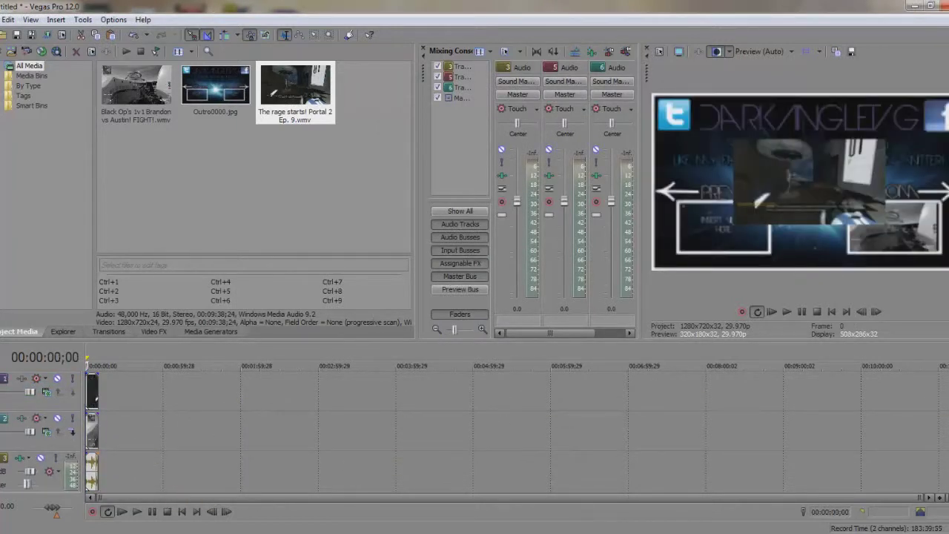
right_click(98, 399)
click(180, 224)
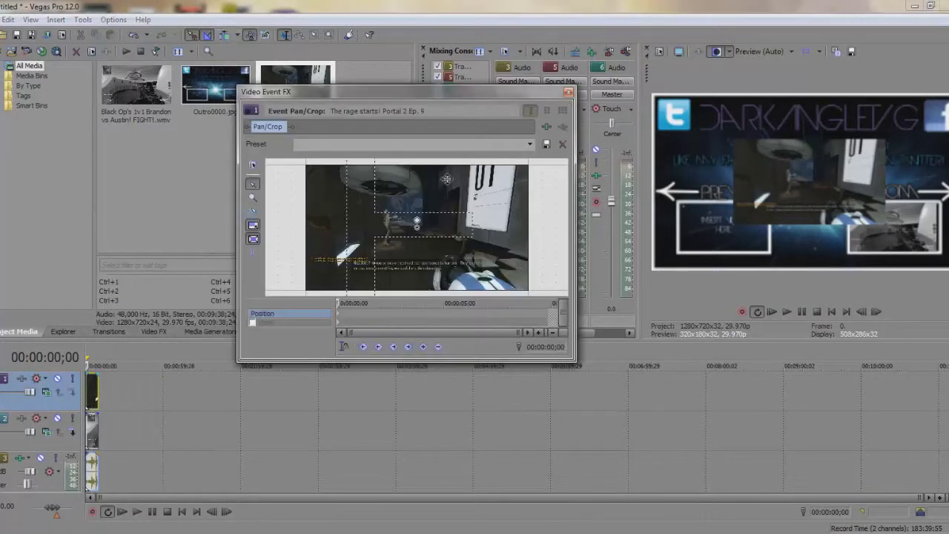
Step: Try to reposition the Portal 2 clip over the outro image by moving its Pan/Crop frame by hand
scroll(447, 179, down, 5)
mouse_move(417, 228)
mouse_down()
mouse_move(417, 244)
mouse_move(416, 220)
mouse_up()
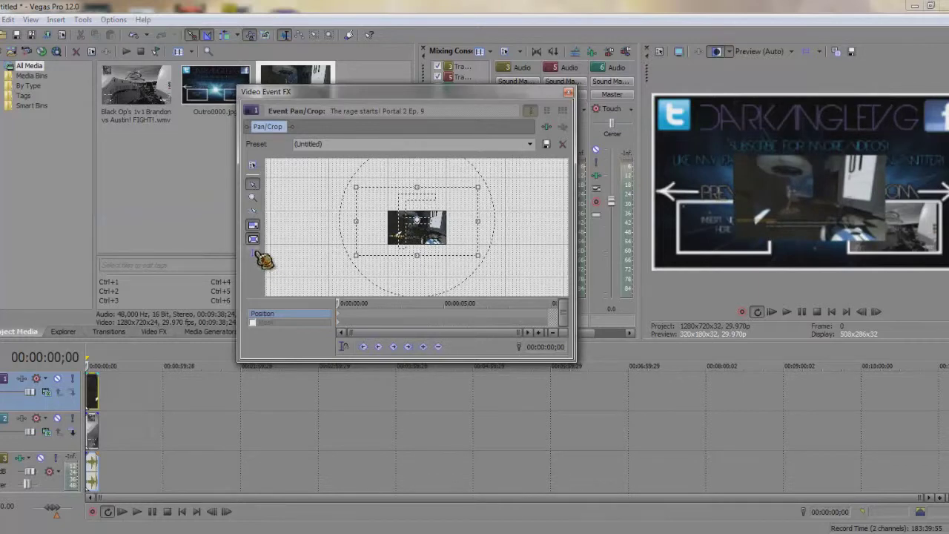
mouse_move(430, 206)
mouse_down()
mouse_move(373, 234)
mouse_move(407, 195)
mouse_move(371, 212)
mouse_move(478, 219)
mouse_move(434, 215)
mouse_up()
scroll(445, 210, down, 3)
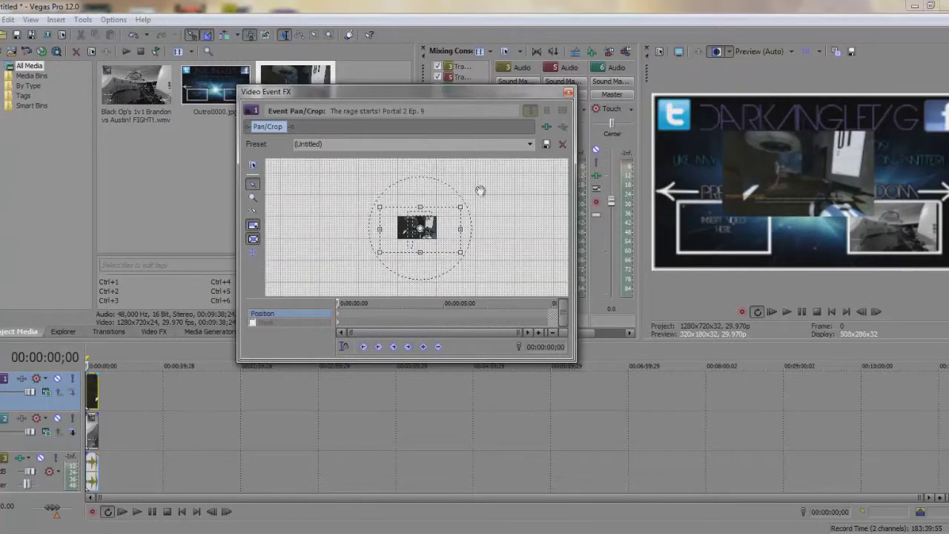
Step: Apply the Outro slot 1 preset to the Portal 2 clip's Pan/Crop and close the Video Event FX window
click(530, 144)
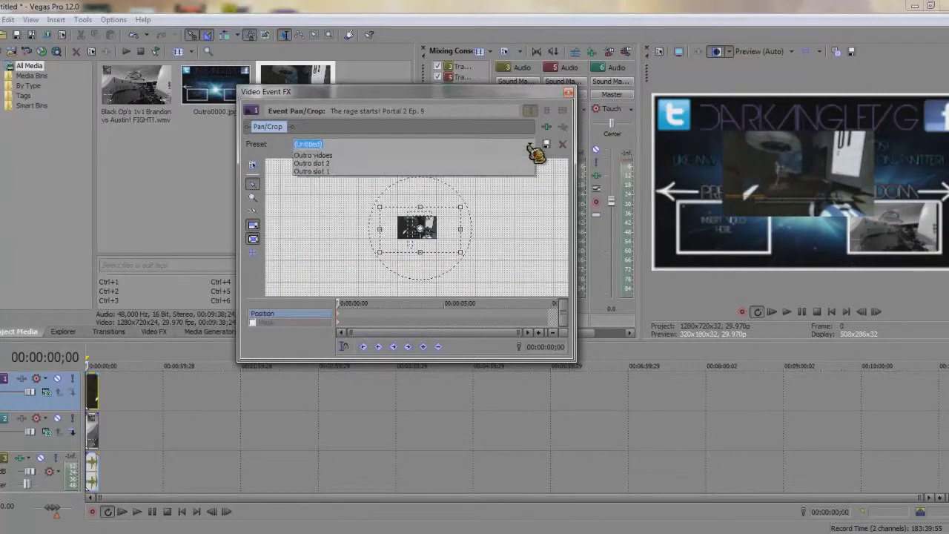
click(369, 214)
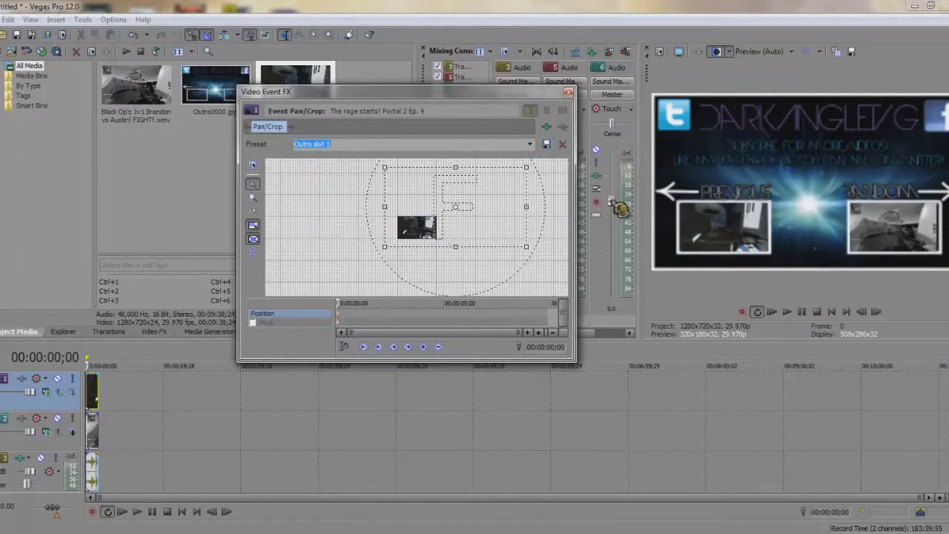
click(568, 91)
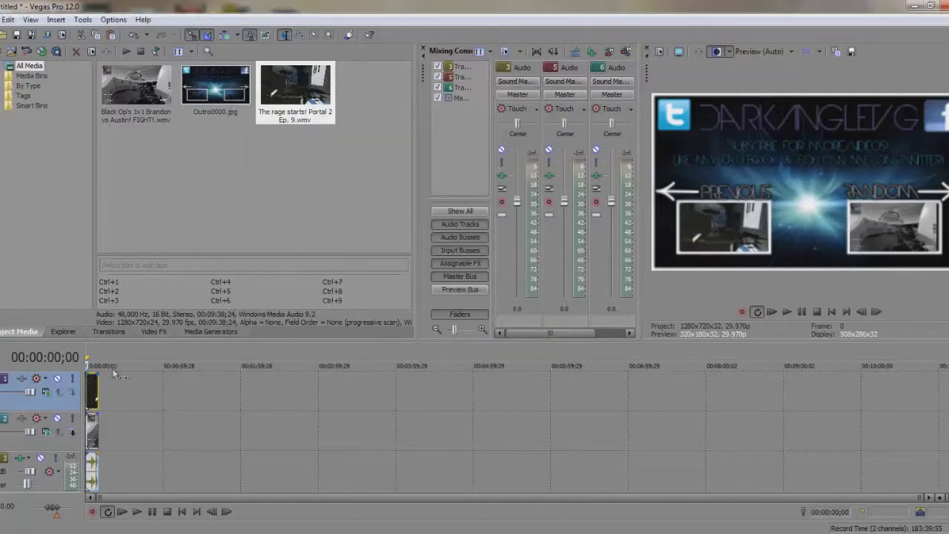
Step: Play the outro from the timeline's start to check both gameplay clips in their boxes, and pause the playback
click(787, 312)
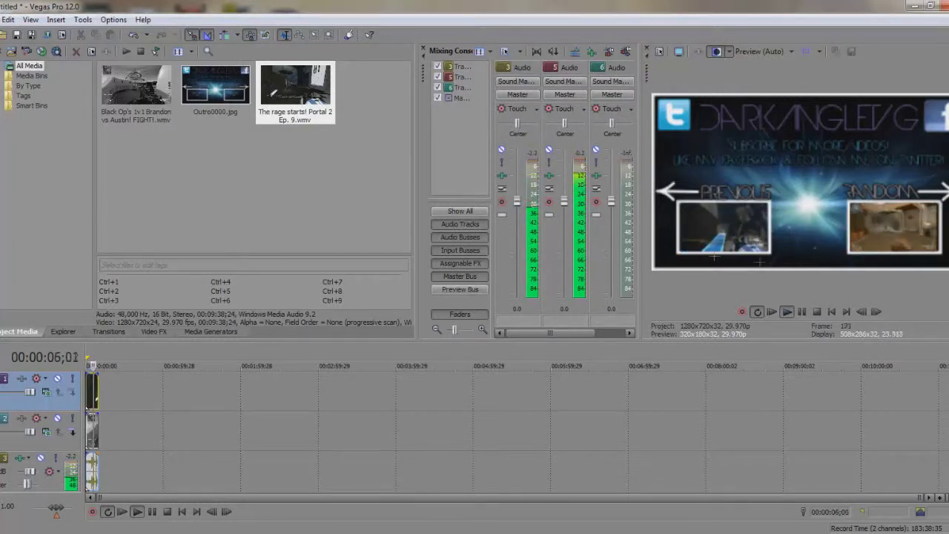
click(805, 313)
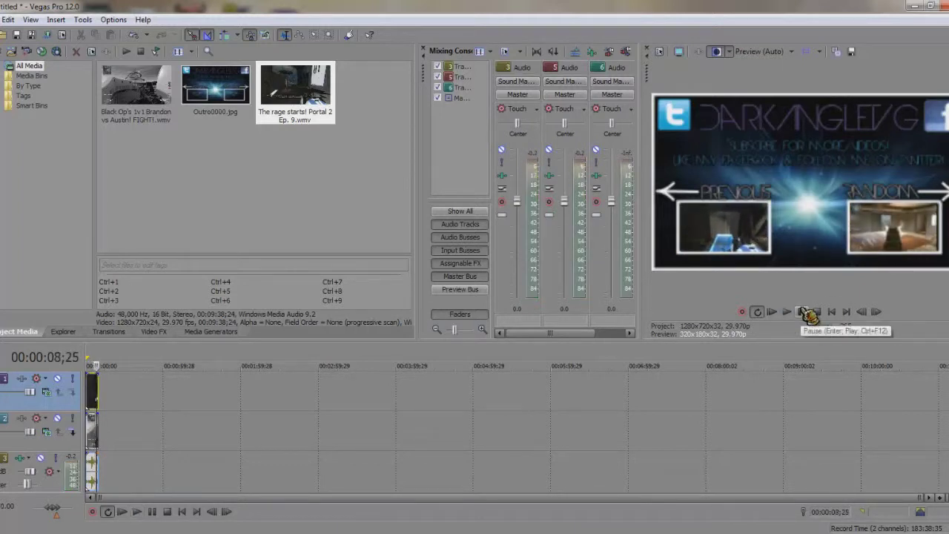
Step: Examine the gameplay clips' audio events on tracks 3 and 5 and the editing options available for the track 5 audio
click(102, 469)
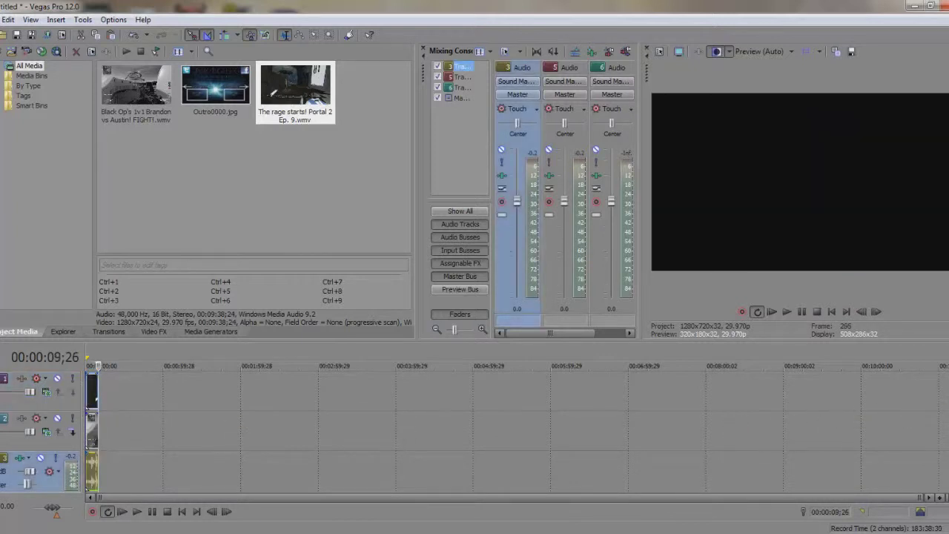
scroll(475, 431, down, 3)
scroll(475, 432, up, 1)
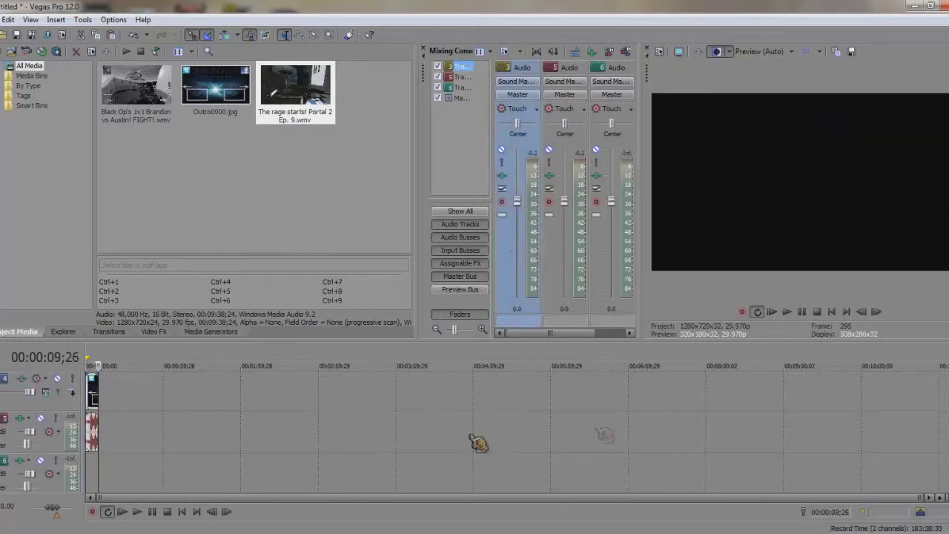
click(90, 421)
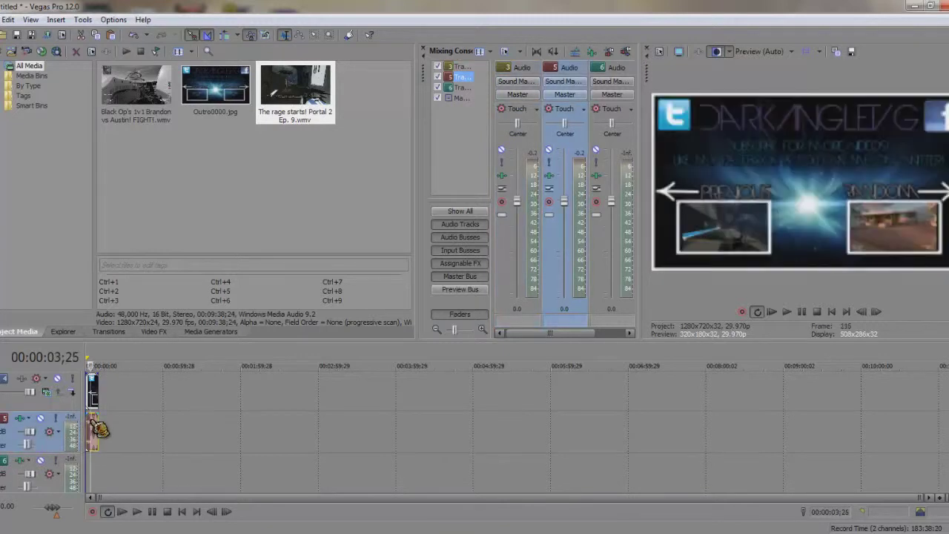
right_click(89, 419)
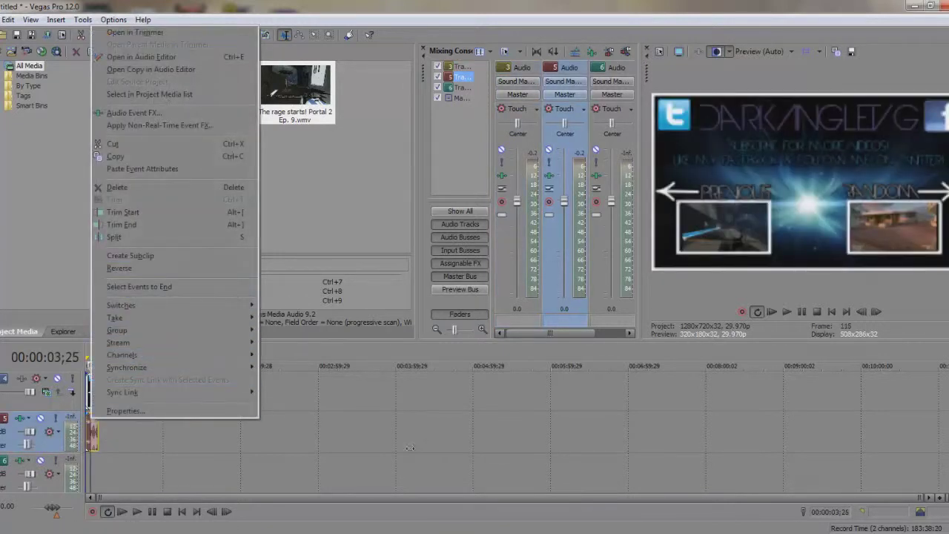
click(363, 441)
scroll(215, 415, up, 1)
scroll(820, 401, down, 2)
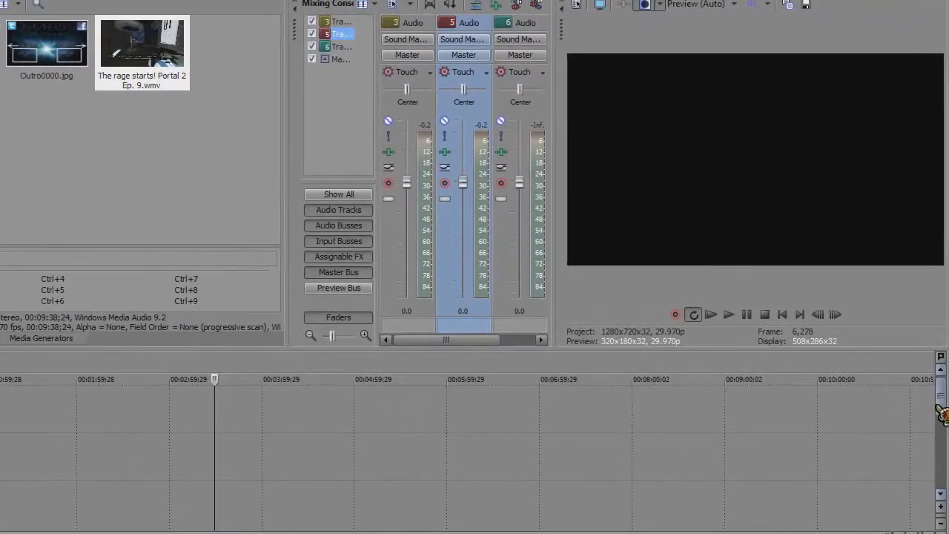
Step: Select the Outro0000.jpg event on video track 4 and view the assembled outro at the timeline's start
mouse_move(942, 413)
mouse_down()
mouse_move(943, 434)
mouse_move(944, 417)
mouse_up()
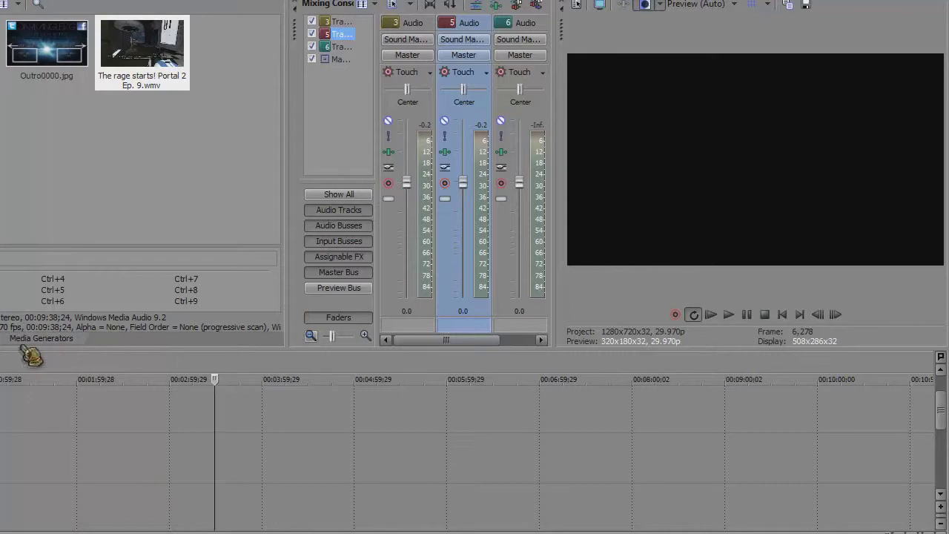
click(70, 53)
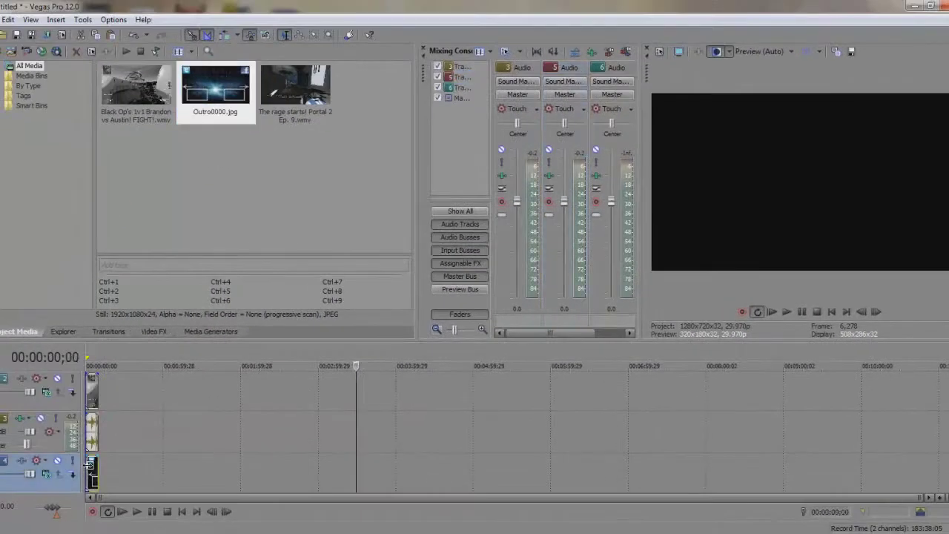
click(88, 465)
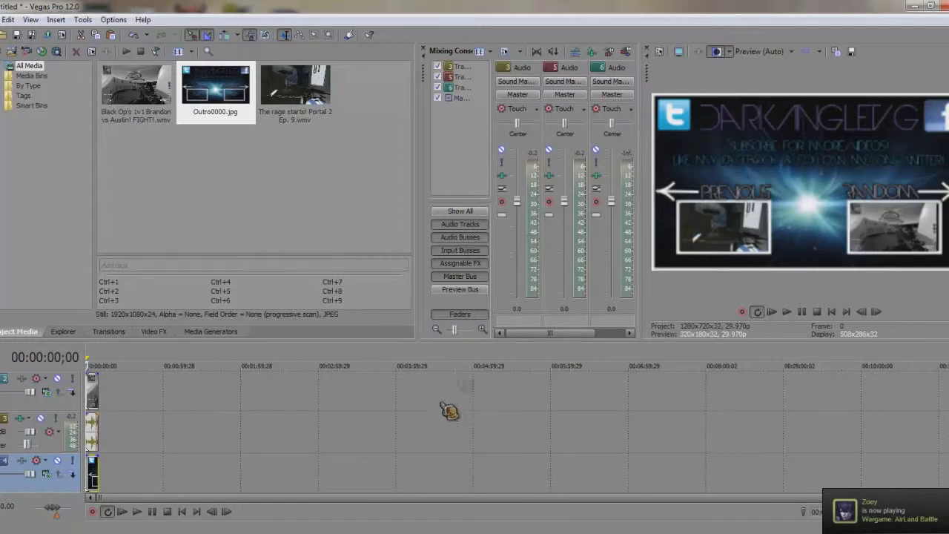
click(460, 224)
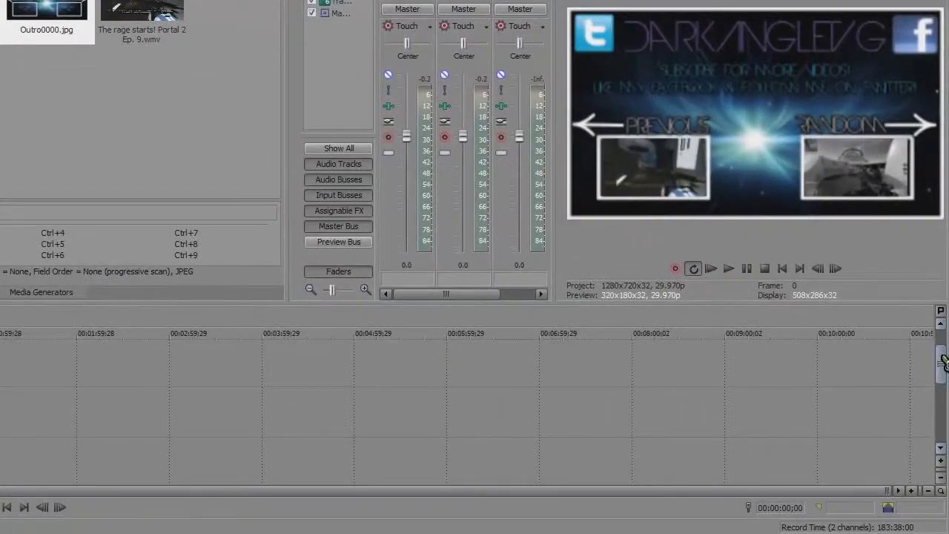
drag(937, 345, 940, 364)
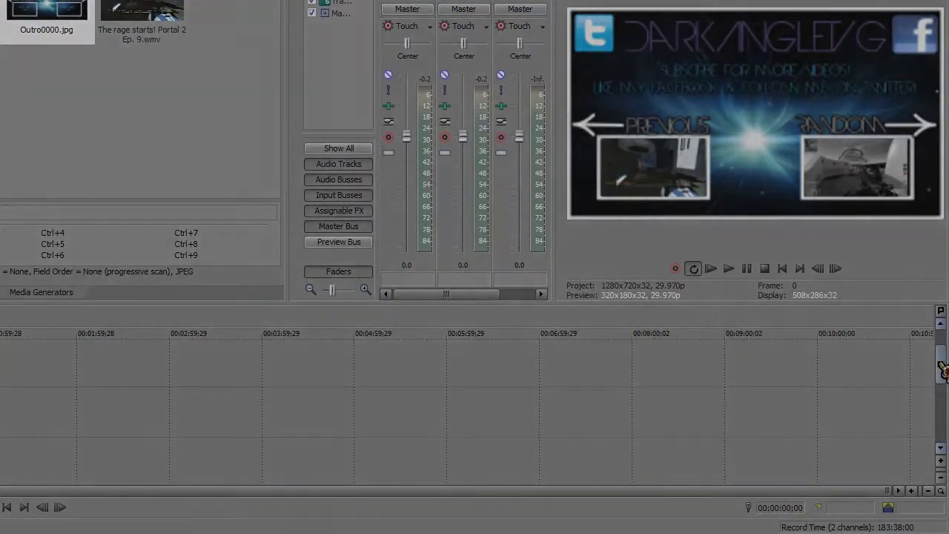